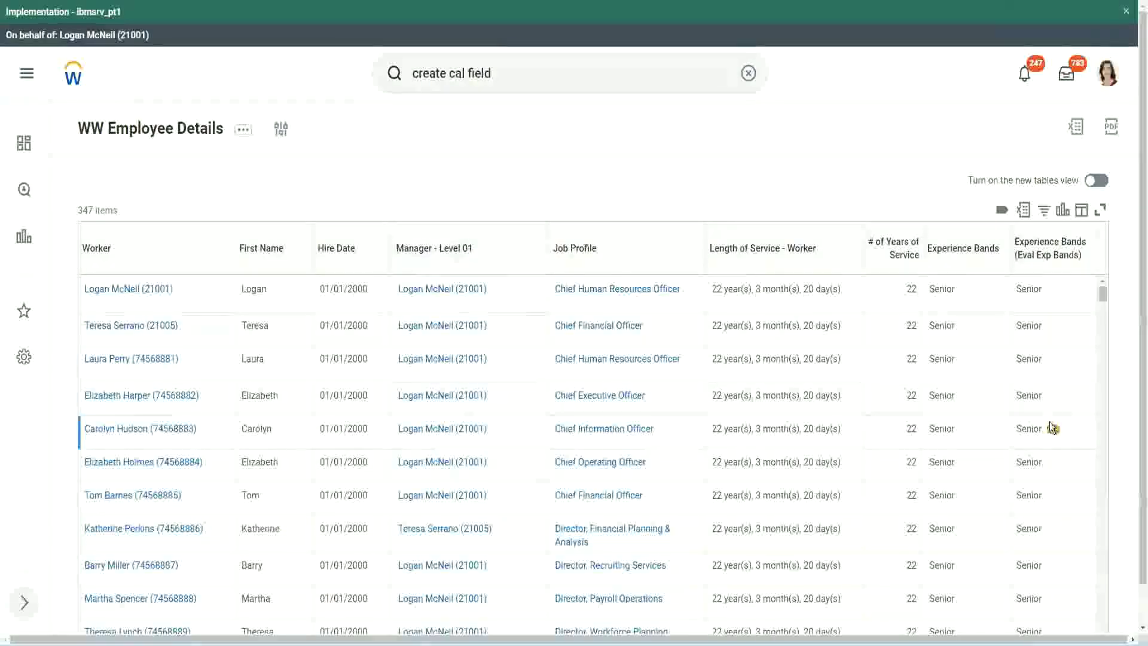
Step: Open the Evaluate Expression field that maps years of service to experience bands
{"action": "left_click", "coordinate": [1059, 261]}
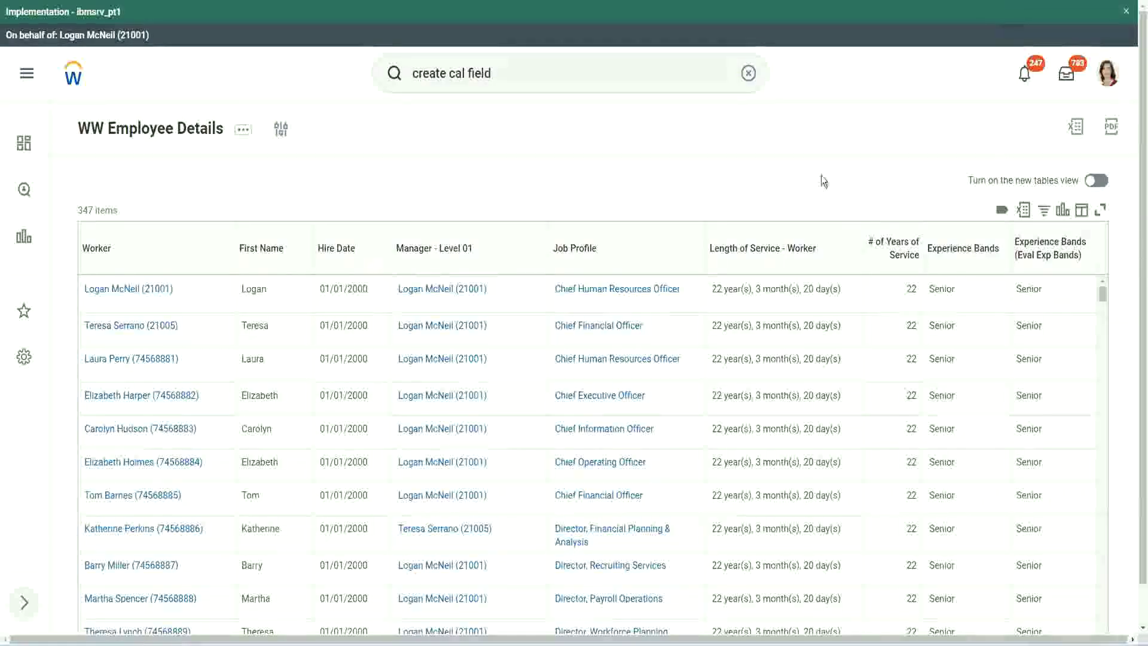
{"action": "left_click", "coordinate": [994, 288]}
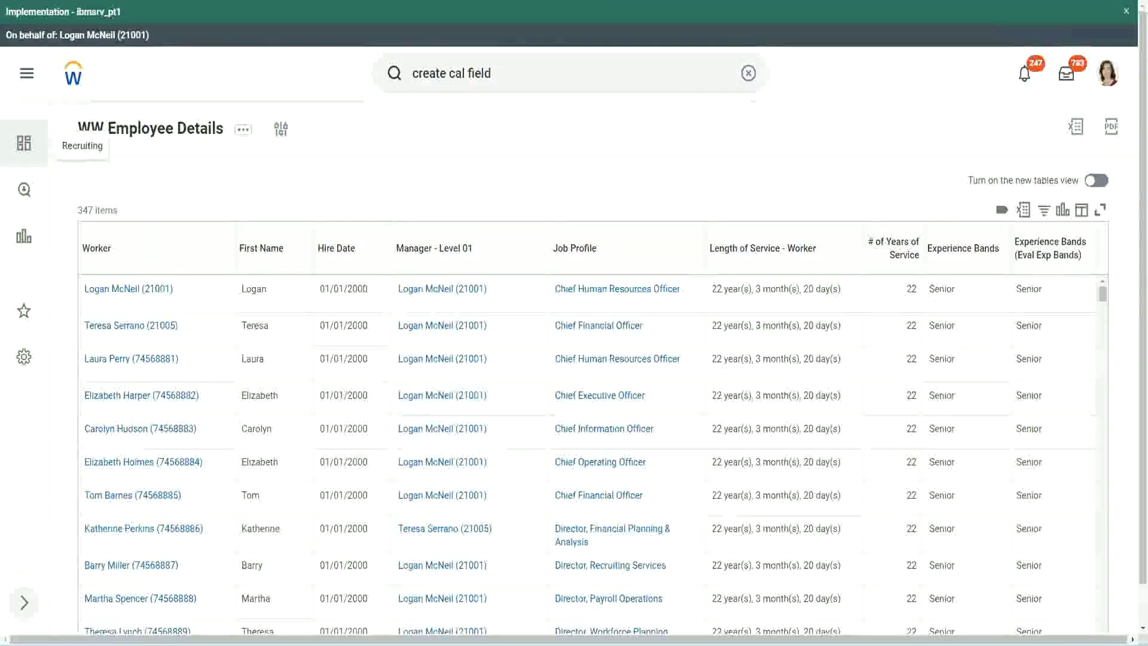
Step: Search 'create calc field' and launch the Create Calculated Field task
{"action": "right_click", "coordinate": [497, 113]}
{"action": "left_click", "coordinate": [541, 182]}
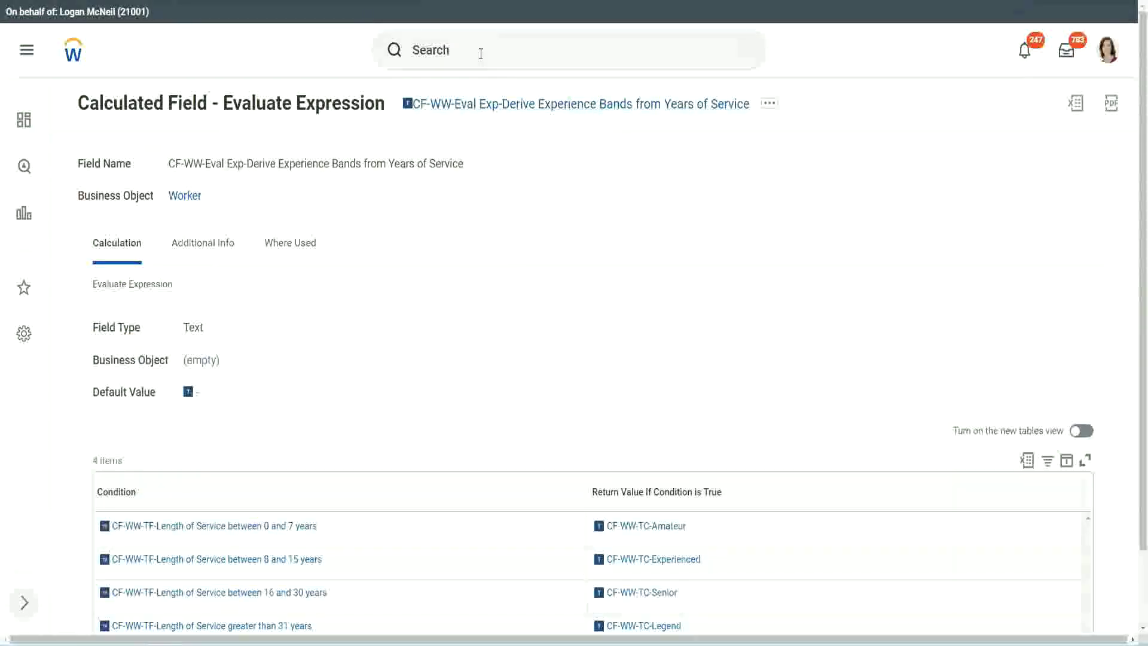
{"action": "left_click", "coordinate": [480, 53]}
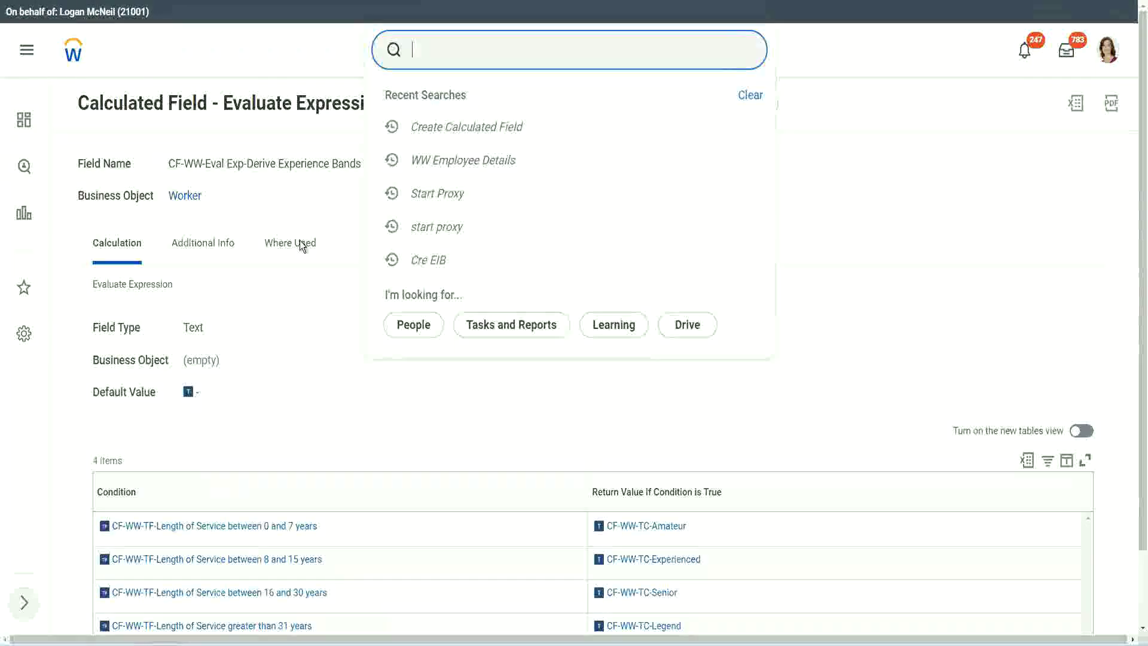
{"action": "left_click", "coordinate": [453, 45]}
{"action": "type", "text": "create calc f"}
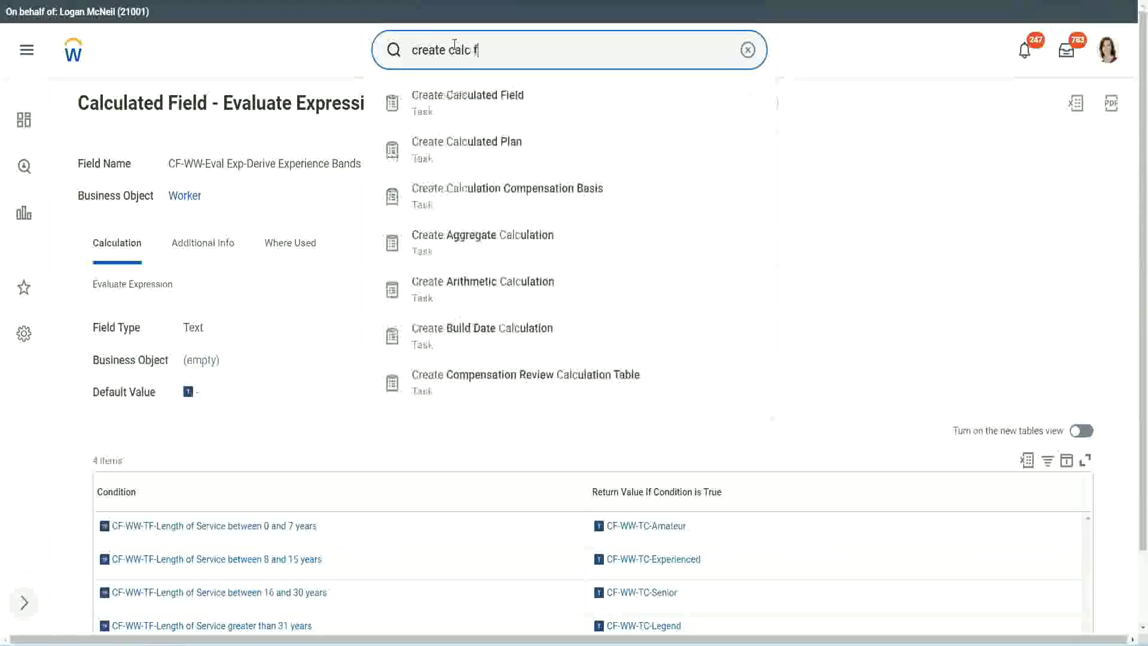
{"action": "type", "text": "ield"}
{"action": "left_click", "coordinate": [474, 108]}
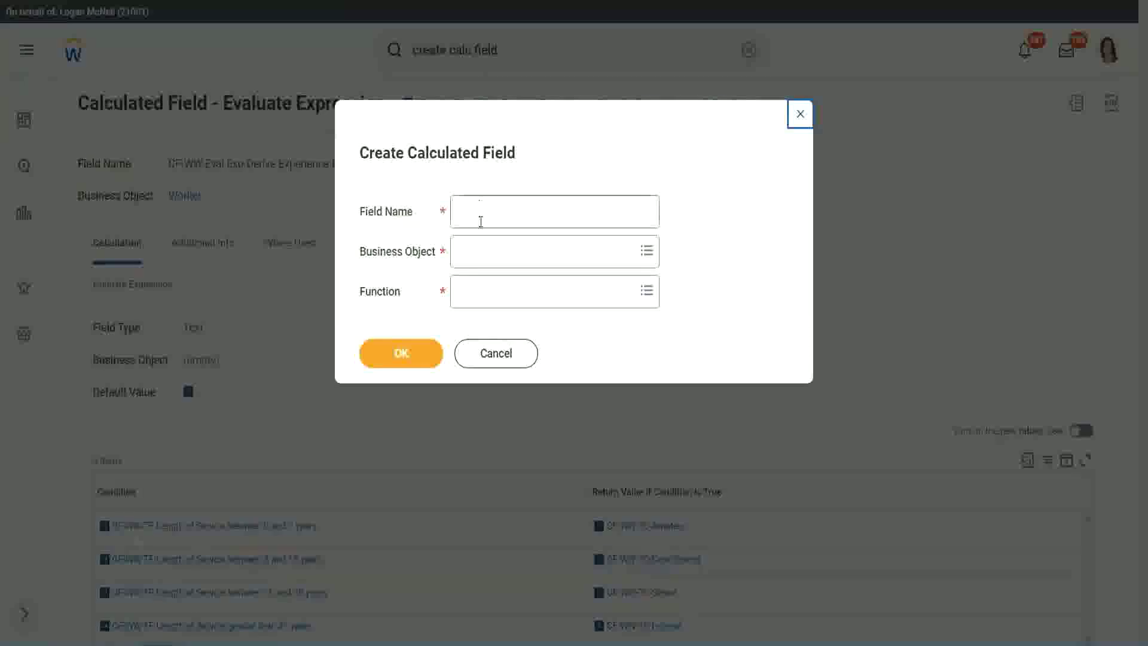
Step: Name the new field, set Worker as business object and Lookup Range Band as function, and submit
{"action": "left_click", "coordinate": [483, 215]}
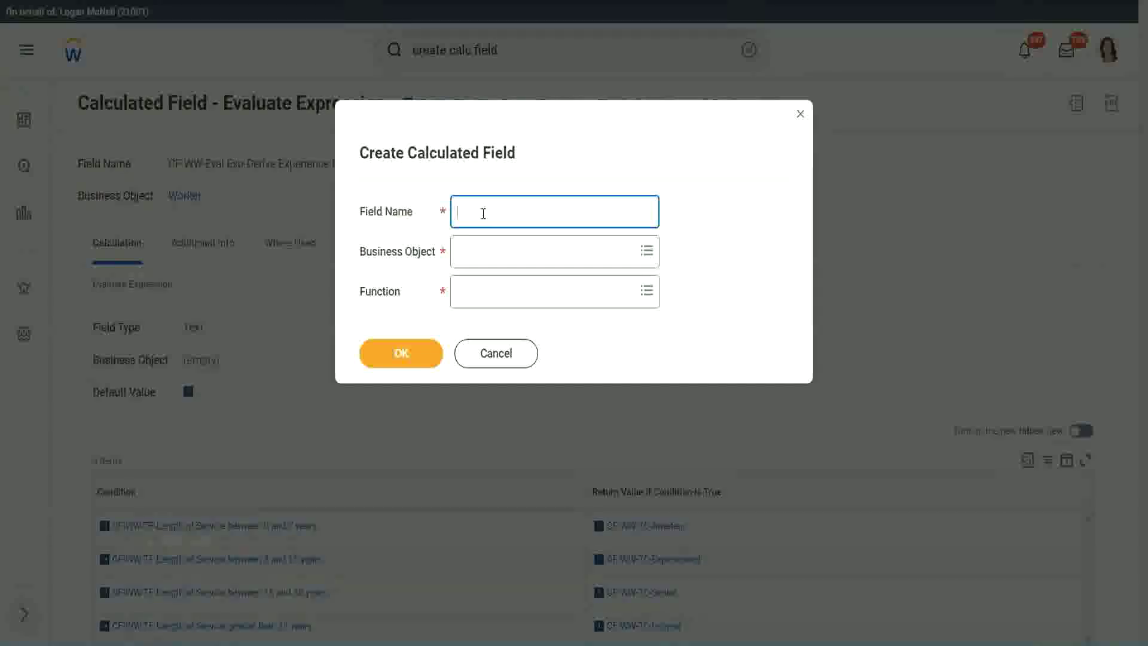
{"action": "type", "text": "CF-"}
{"action": "type", "text": "WW-L"}
{"action": "type", "text": "RB-"}
{"action": "type", "text": "Identify Exe"}
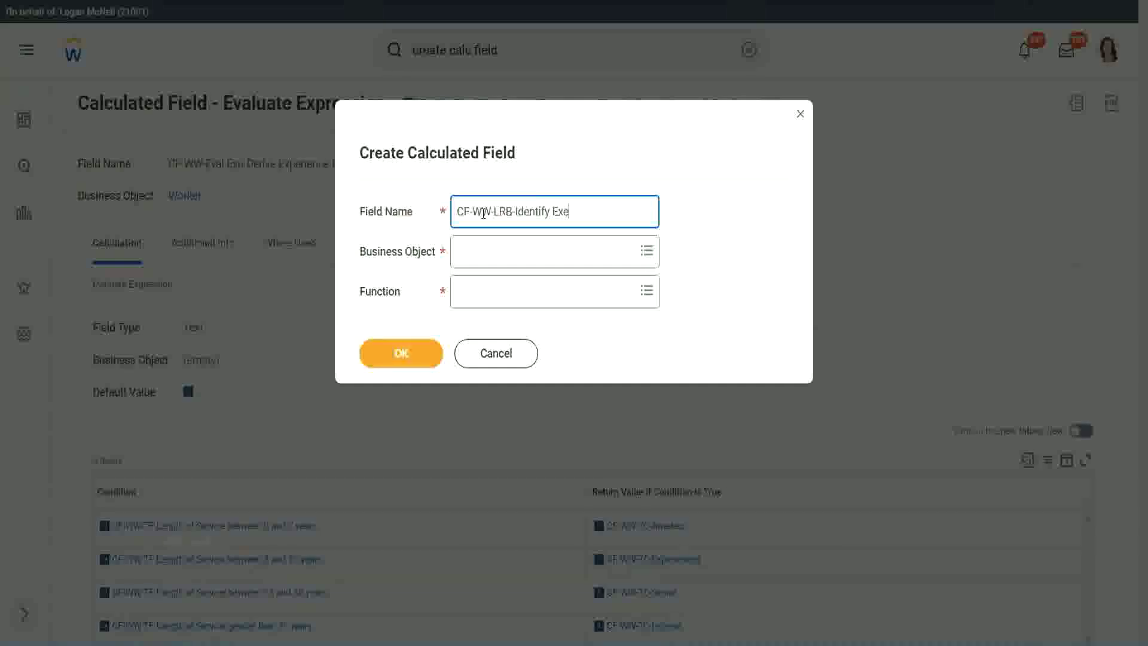
{"action": "type", "text": "perience"}
{"action": "type", "text": "Bands from"}
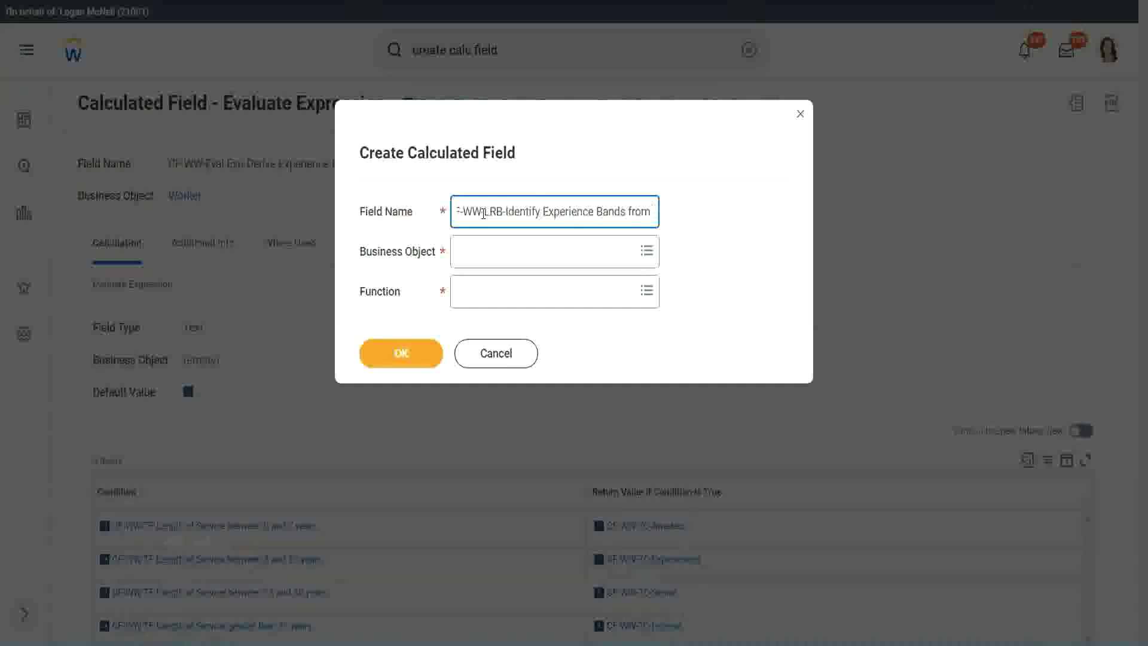
{"action": "type", "text": " years of Service"}
{"action": "key", "text": "Tab"}
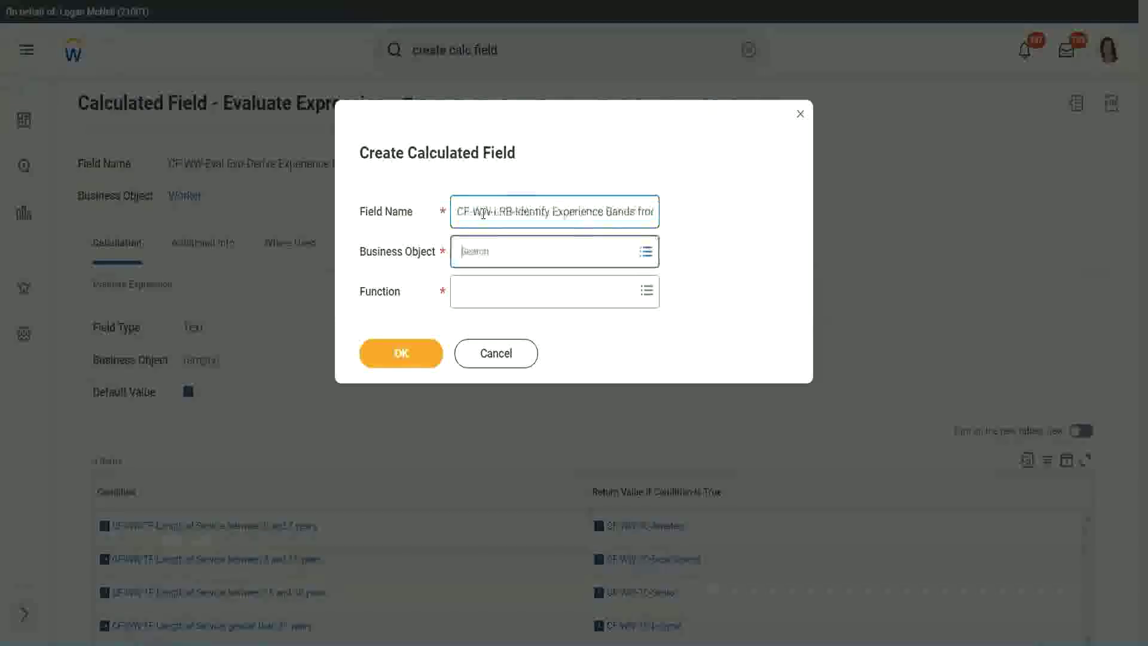
{"action": "type", "text": "worke"}
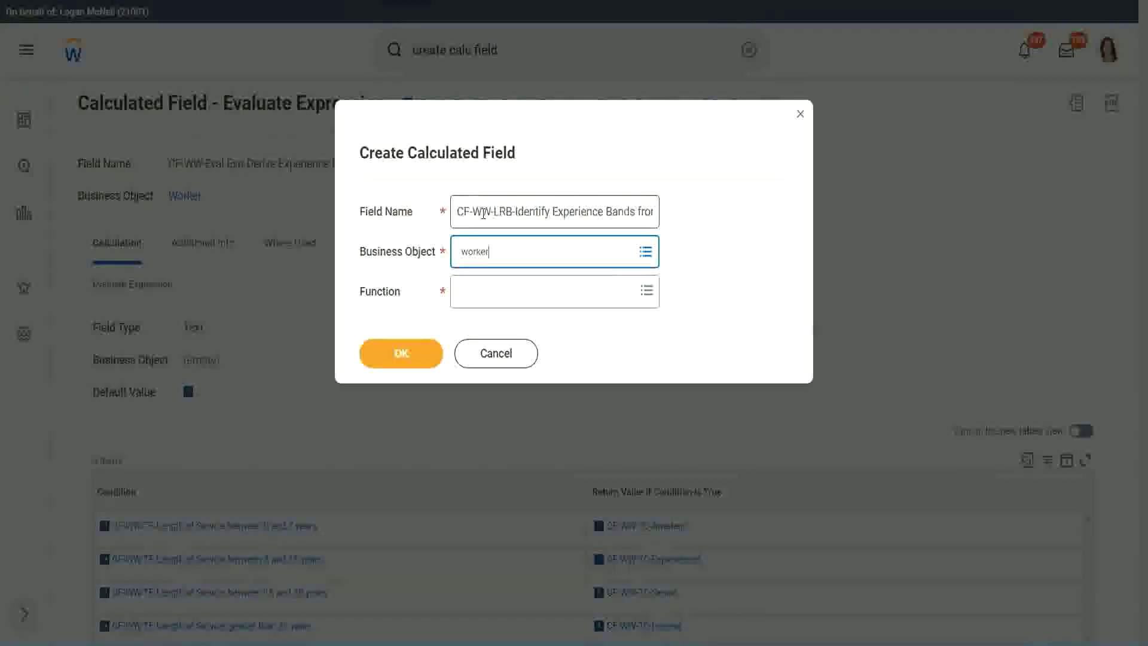
{"action": "type", "text": "r"}
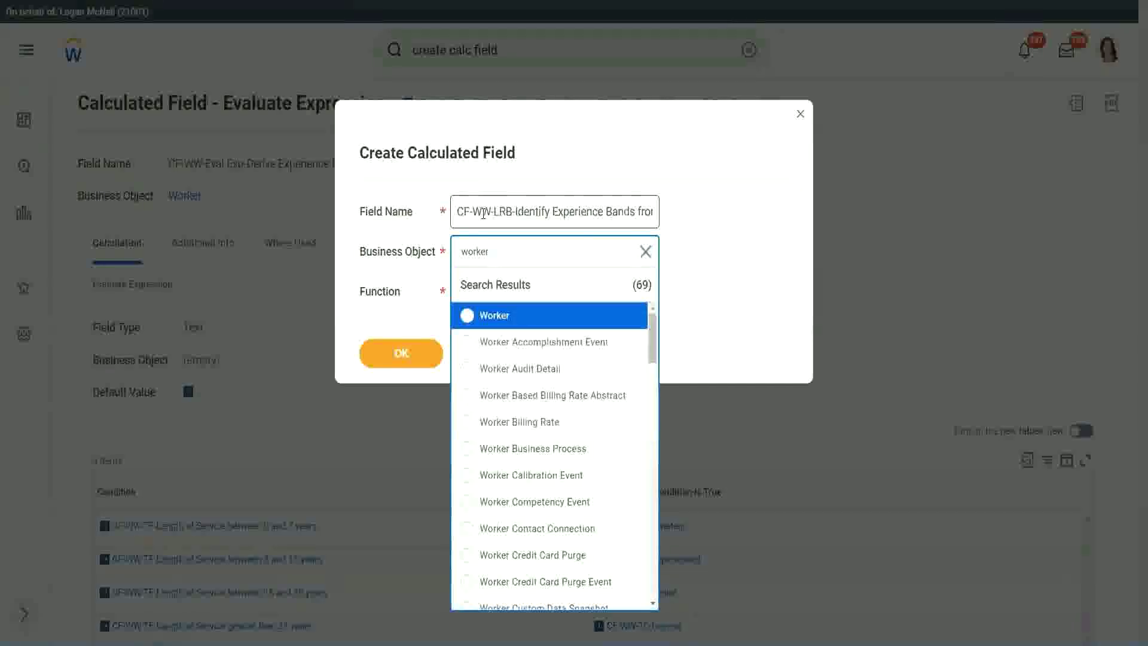
{"action": "key", "text": "Return"}
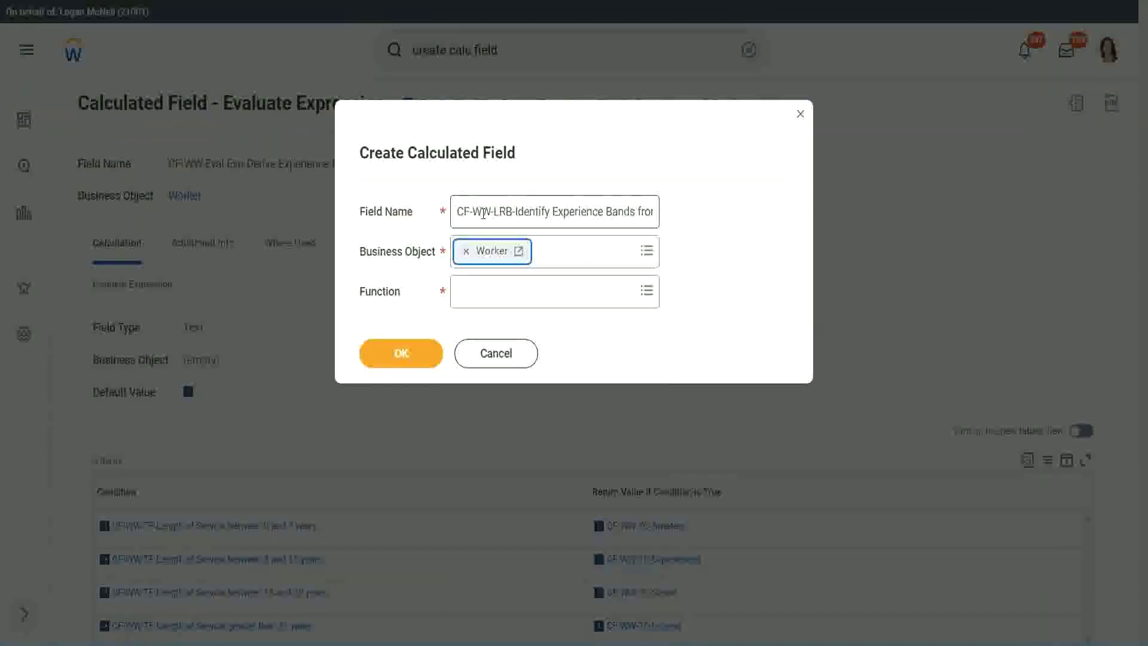
{"action": "key", "text": "Tab"}
{"action": "type", "text": "lrb"}
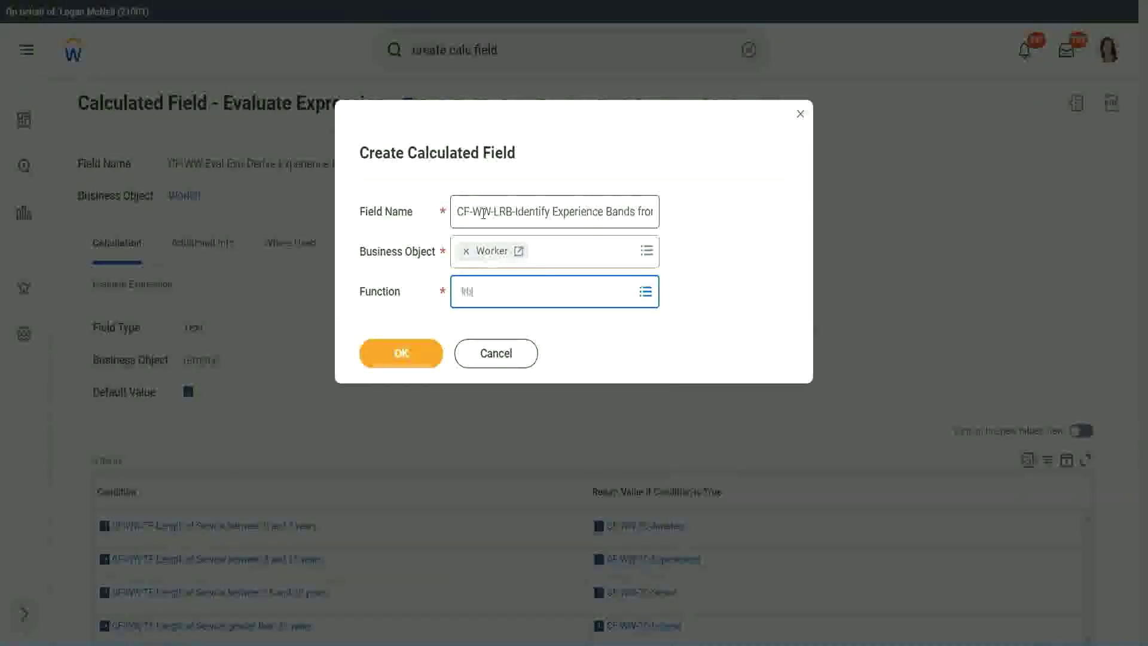
{"action": "key", "text": "Return"}
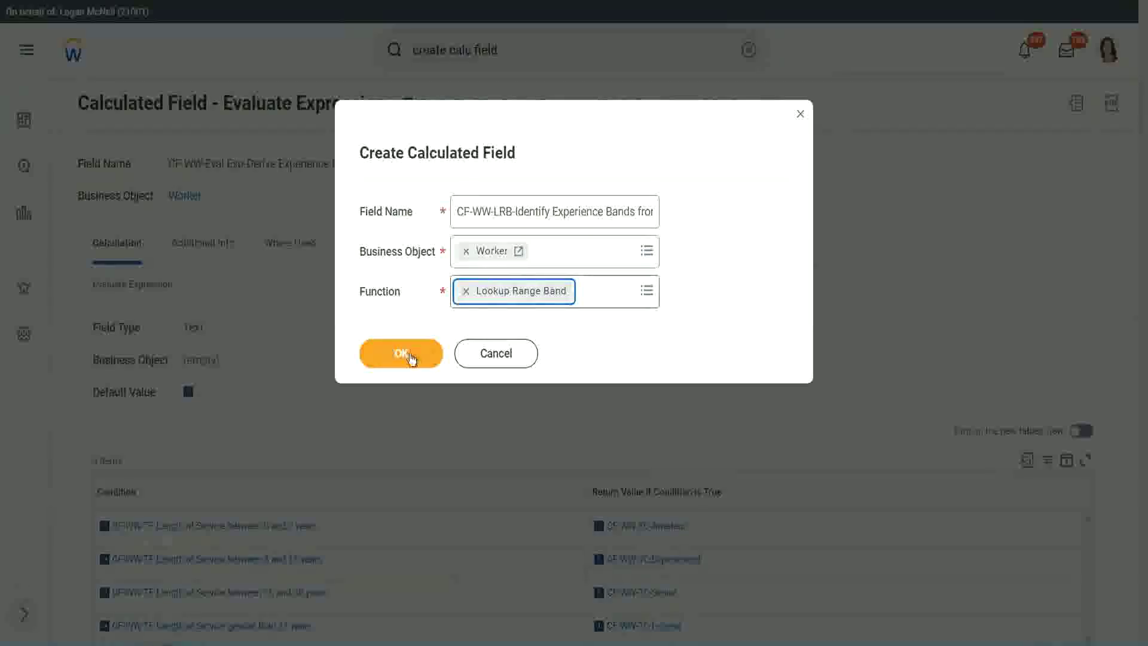
{"action": "left_click", "coordinate": [410, 356]}
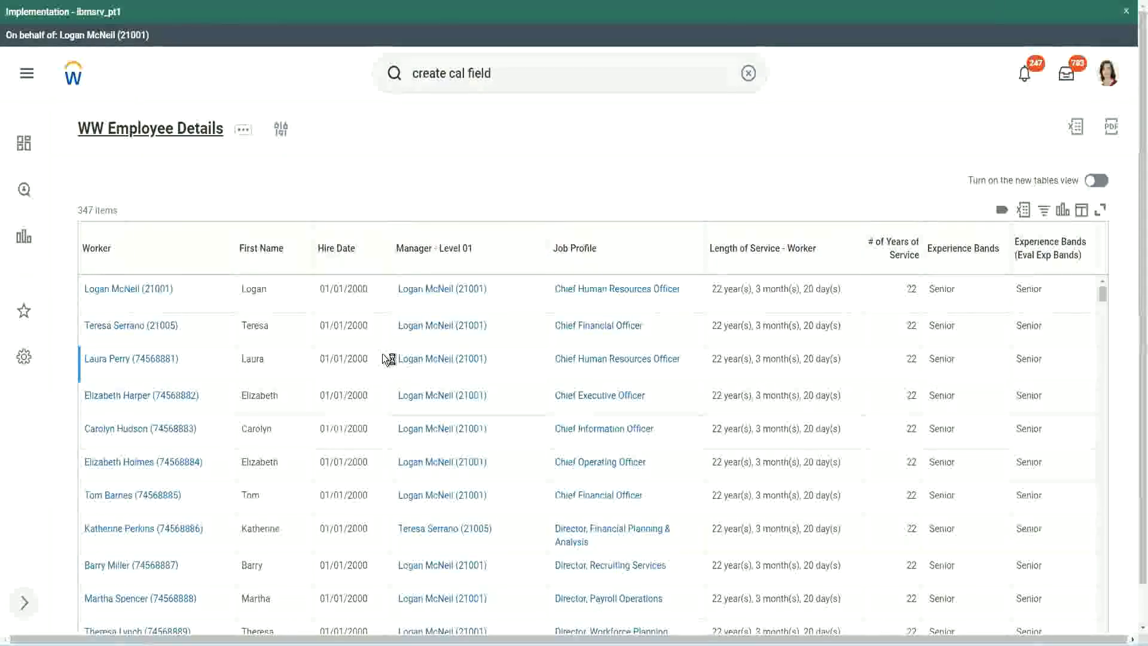
{"action": "scroll", "coordinate": [378, 392], "scroll_direction": "down", "scroll_amount": 4}
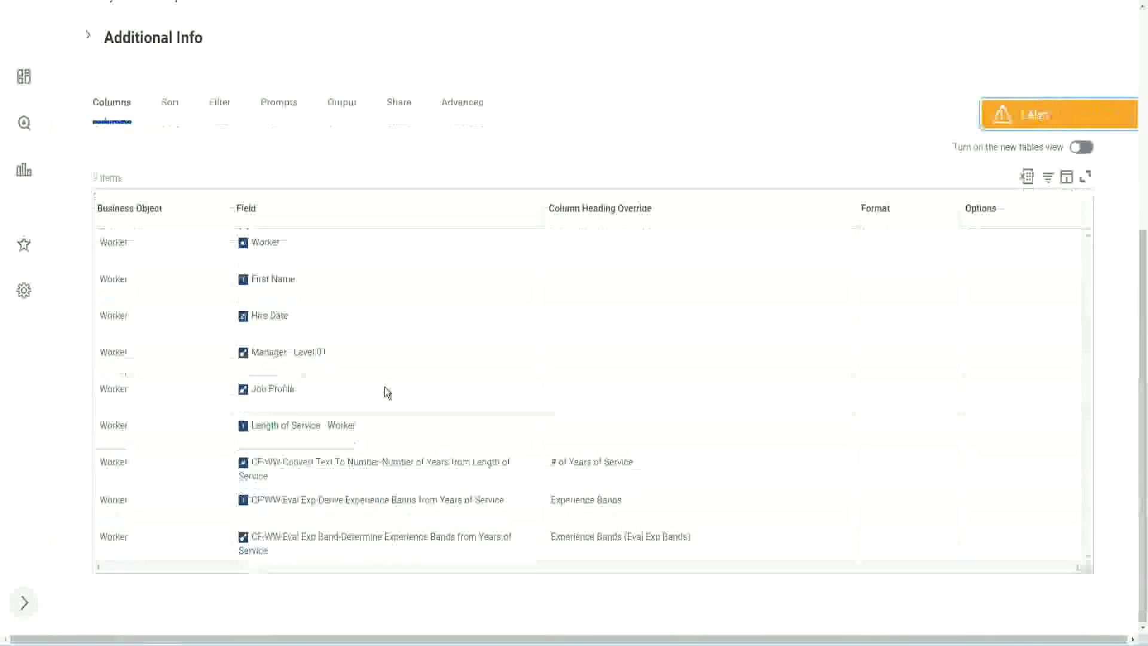
Step: Inspect the Convert Text To Number years field link in the report's columns
{"action": "right_click", "coordinate": [362, 468]}
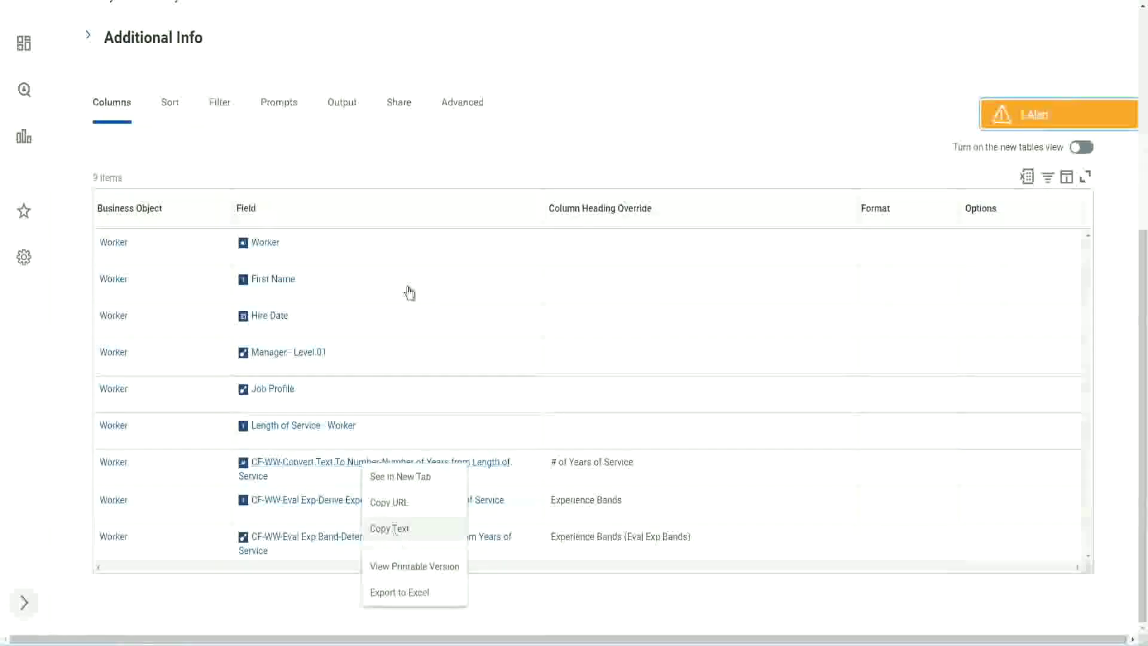
{"action": "left_click", "coordinate": [436, 149]}
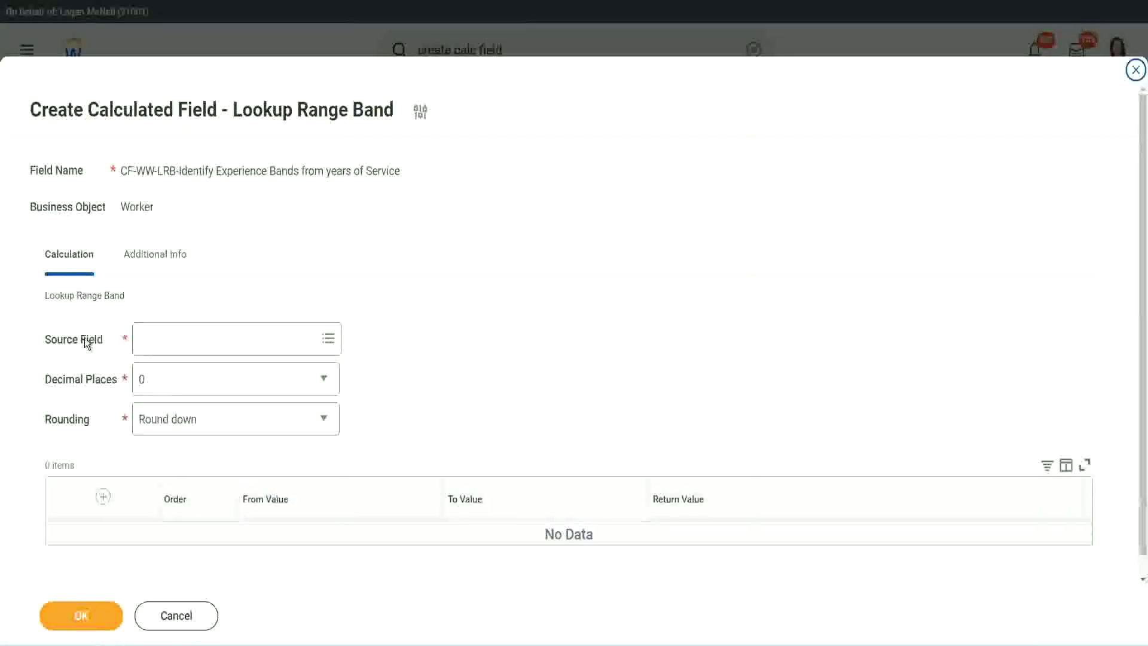
Step: Set Number of Years from Length of Service as the range band's source field
{"action": "left_click", "coordinate": [179, 340]}
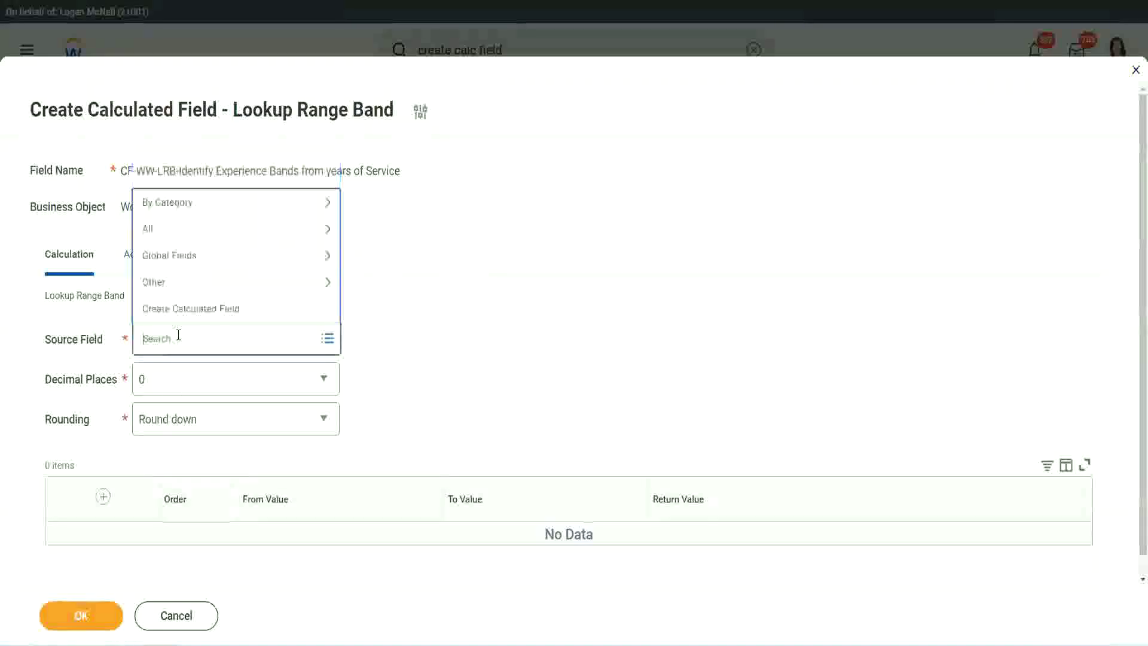
{"action": "type", "text": "Number of Years from Length of Service"}
{"action": "key", "text": "Return"}
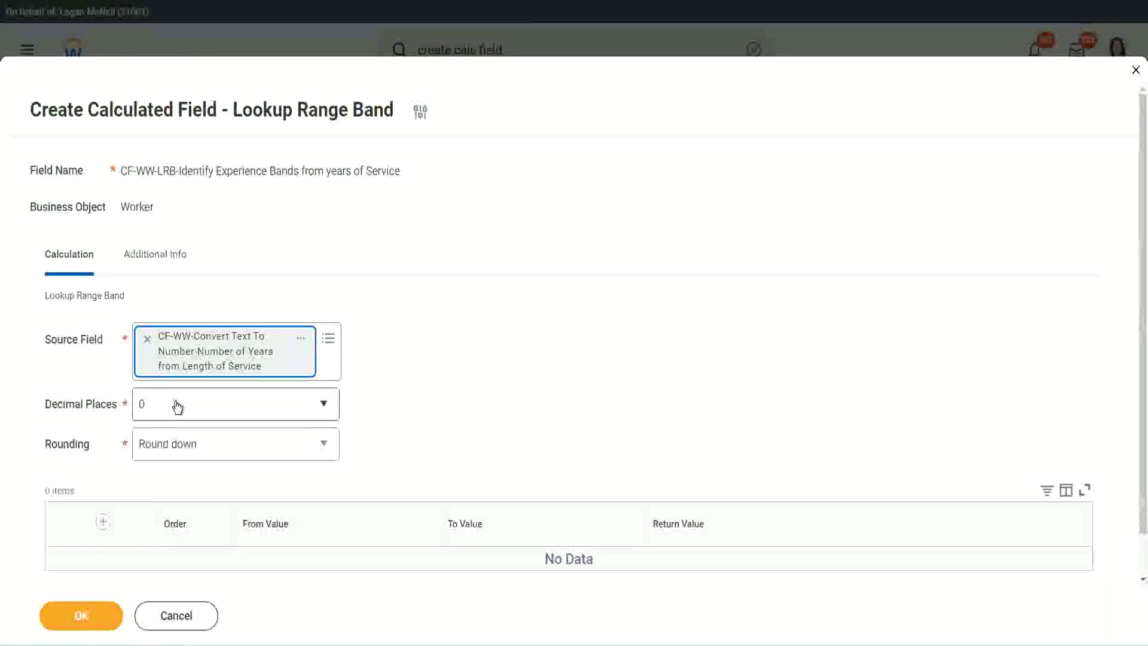
{"action": "left_click", "coordinate": [225, 411]}
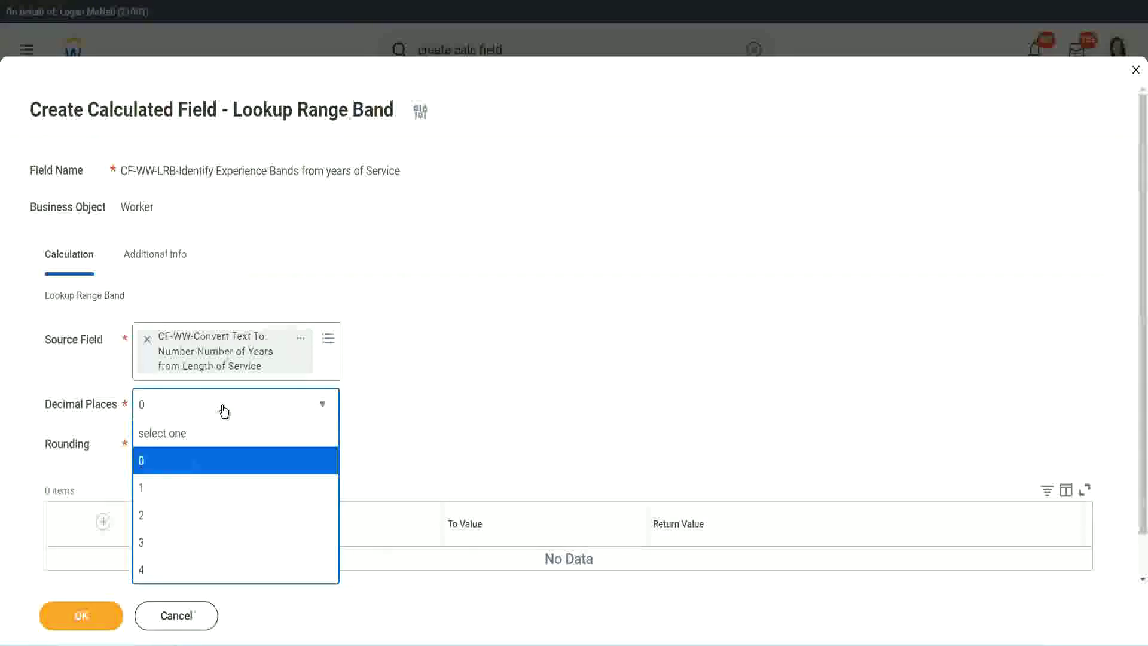
Step: Keep 0 decimal places and switch rounding from Round Down to standard Round
{"action": "left_click", "coordinate": [447, 392]}
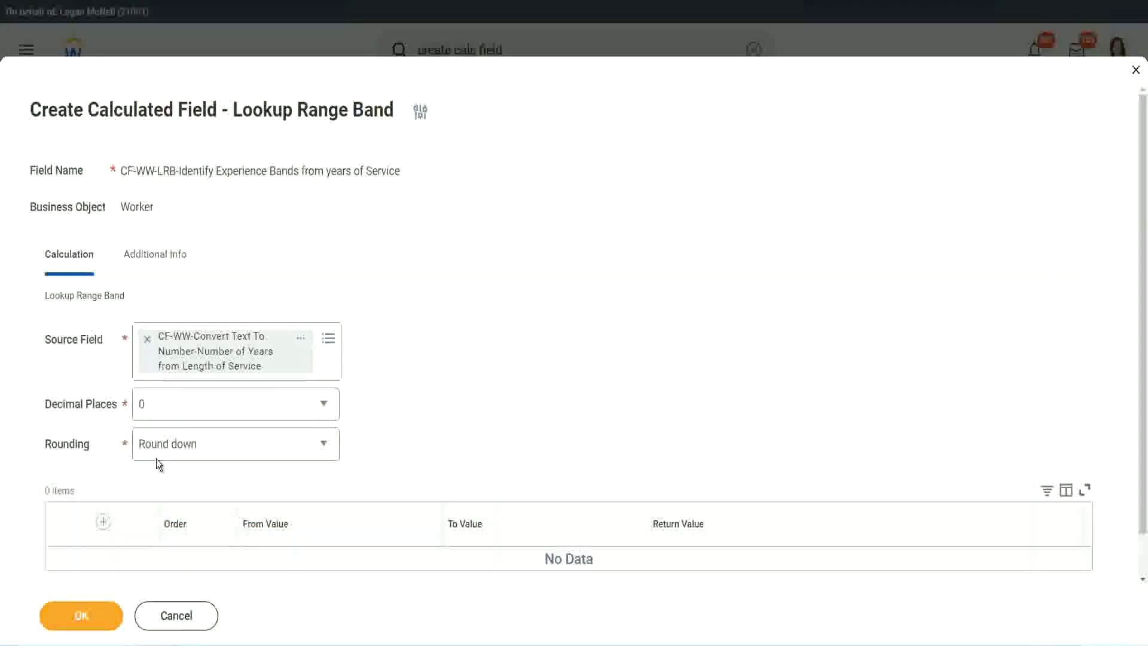
{"action": "left_click", "coordinate": [185, 447]}
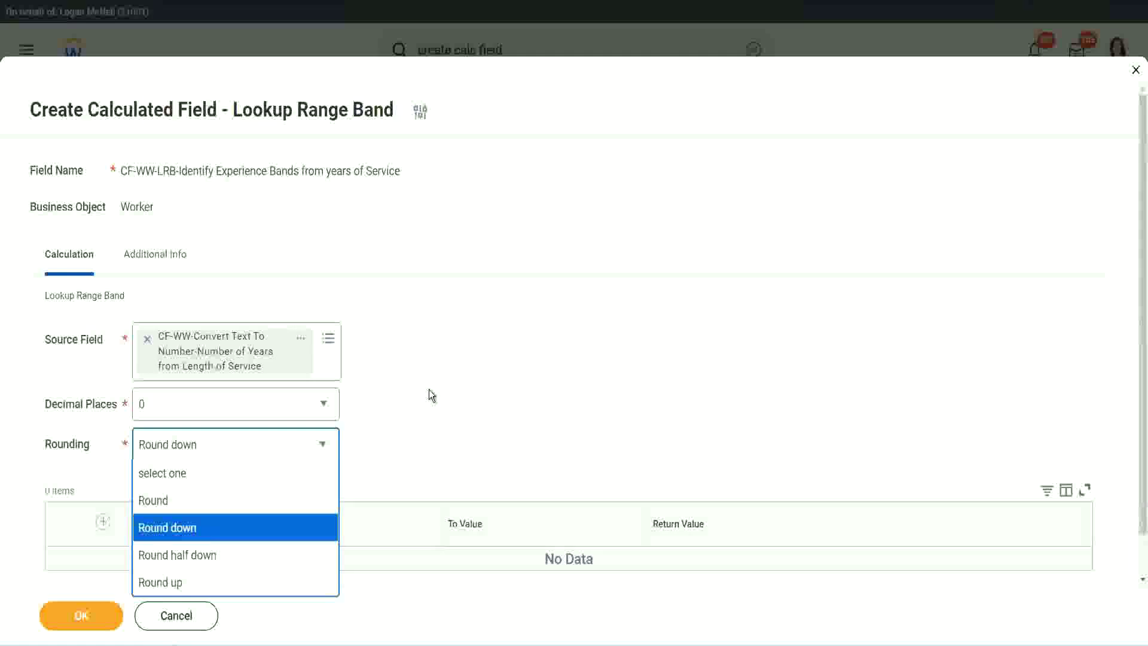
{"action": "left_click", "coordinate": [403, 441]}
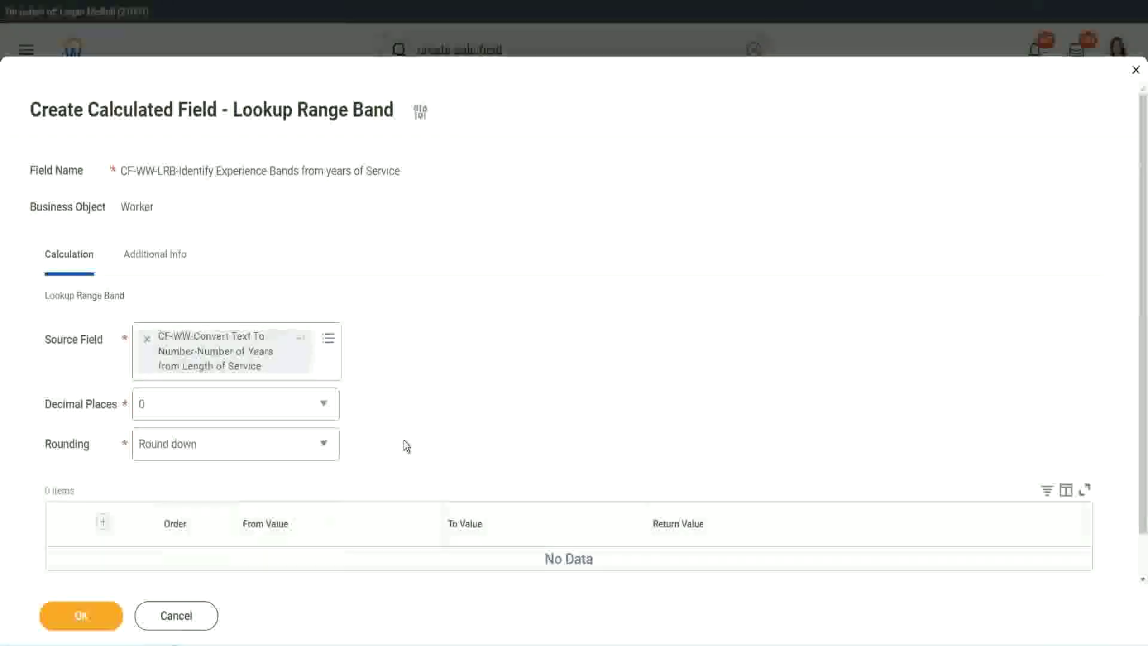
{"action": "left_click", "coordinate": [196, 450]}
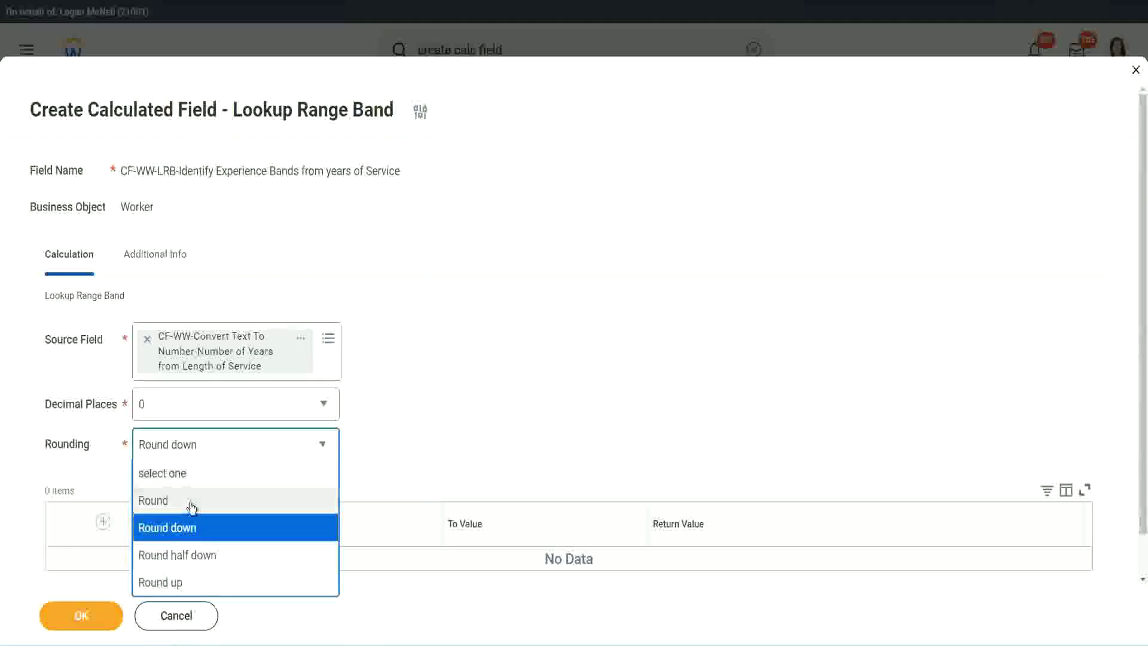
{"action": "left_click", "coordinate": [193, 501]}
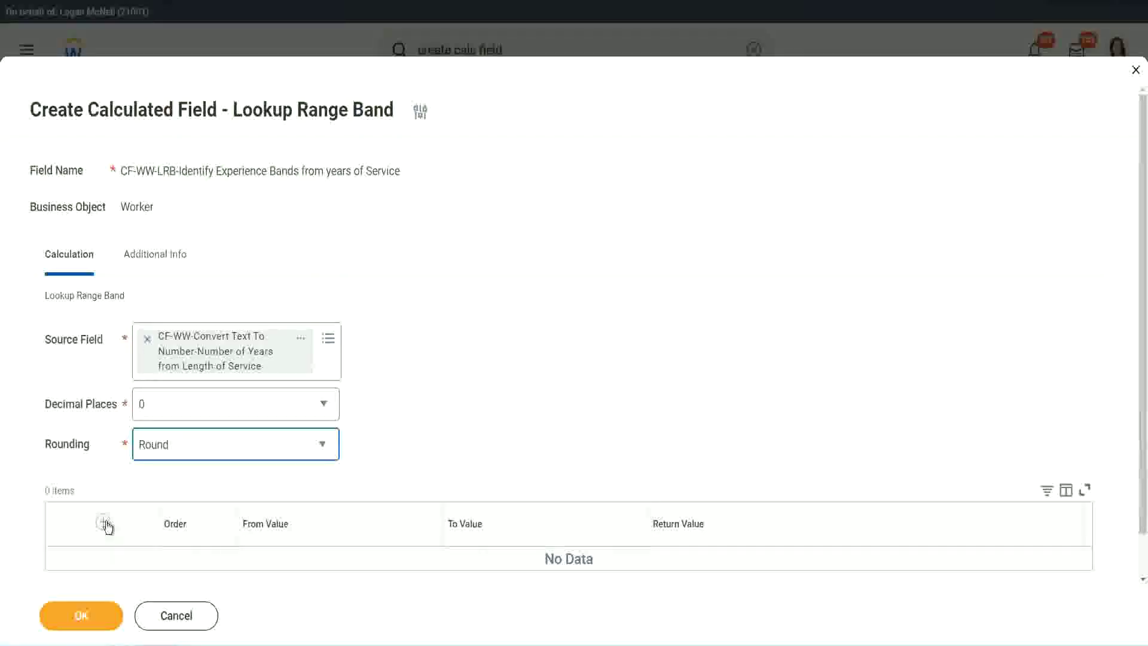
Step: Add the first band row: 0 to 7 years returns Amateur
{"action": "left_click", "coordinate": [105, 525]}
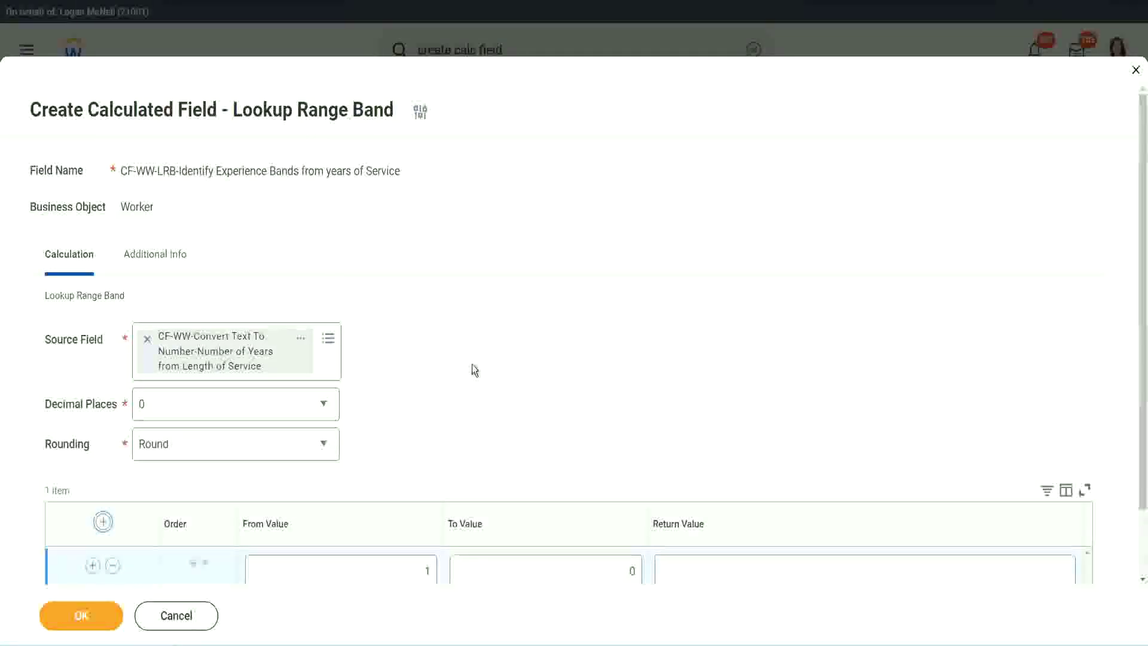
{"action": "scroll", "coordinate": [466, 372], "scroll_direction": "down", "scroll_amount": 2}
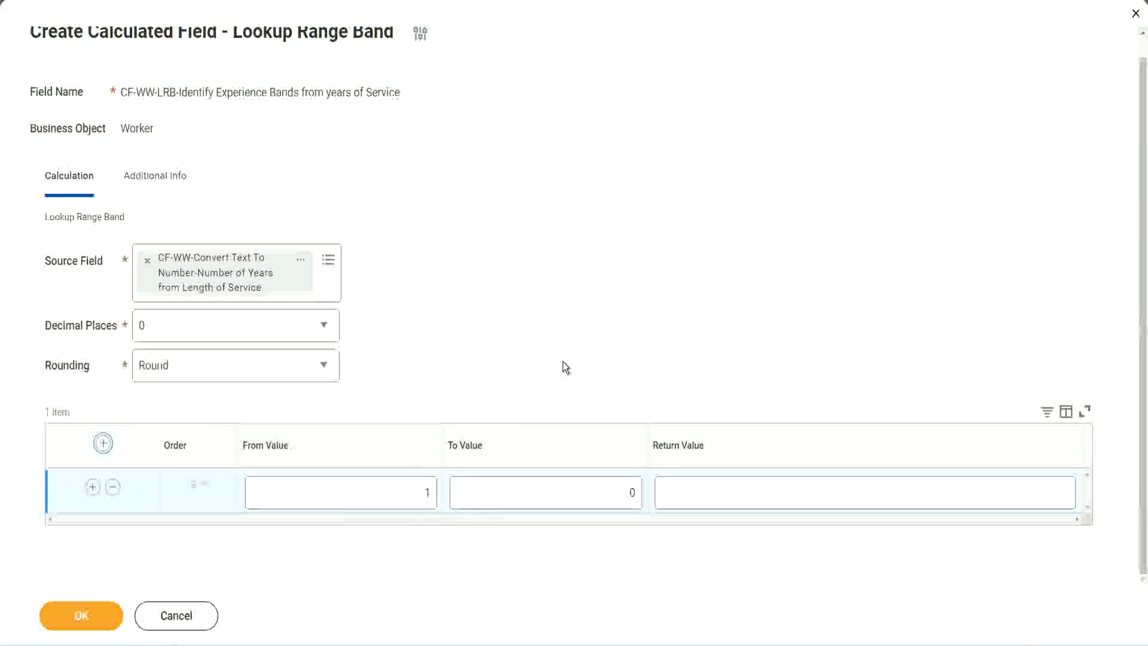
{"action": "double_click", "coordinate": [419, 495]}
{"action": "type", "text": "0"}
{"action": "key", "text": "Tab"}
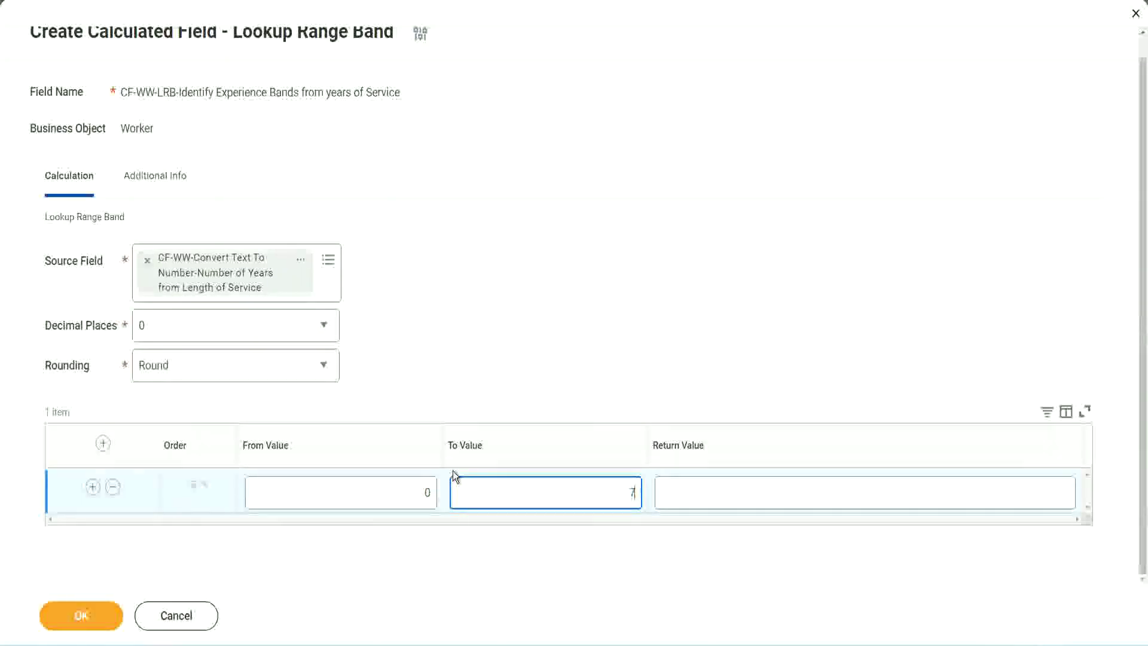
{"action": "type", "text": "7"}
{"action": "key", "text": "Tab"}
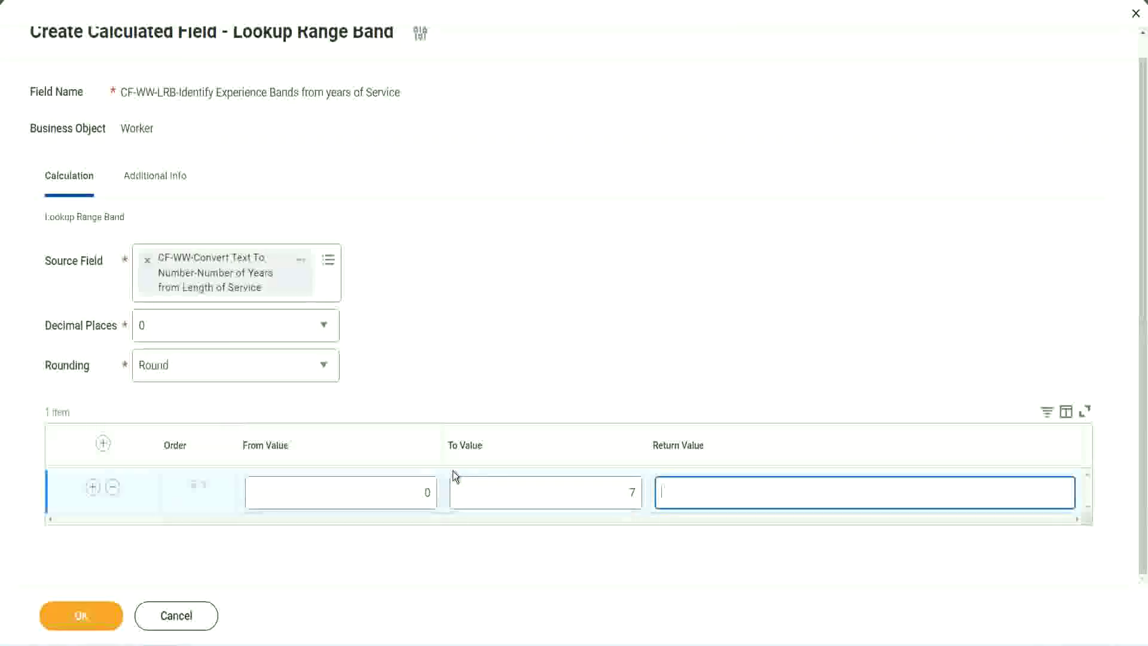
{"action": "type", "text": "Amateur"}
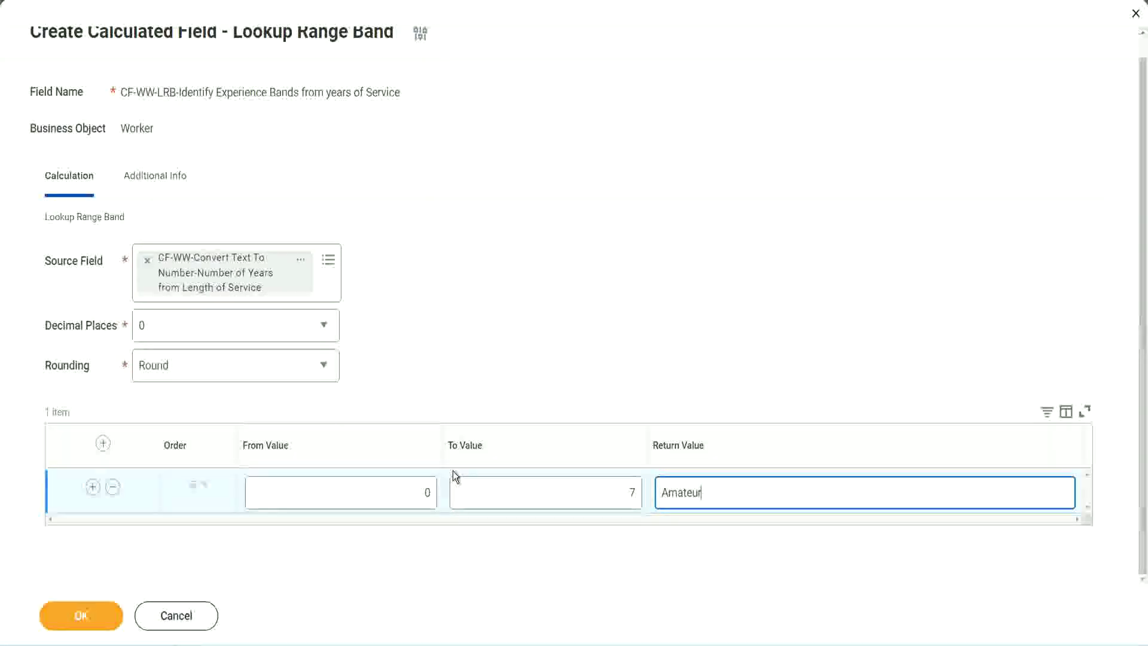
{"action": "left_click", "coordinate": [398, 492]}
{"action": "left_click", "coordinate": [618, 484]}
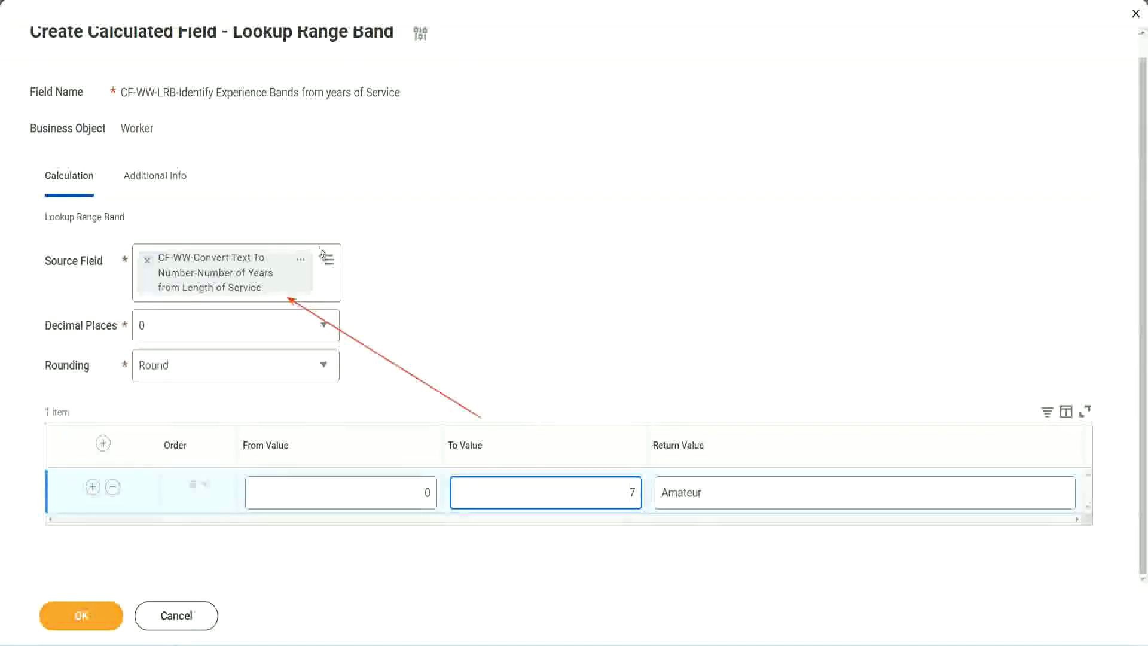
Step: Add the second band row: 8 to 15 years returns Experienced
{"action": "left_click", "coordinate": [93, 487]}
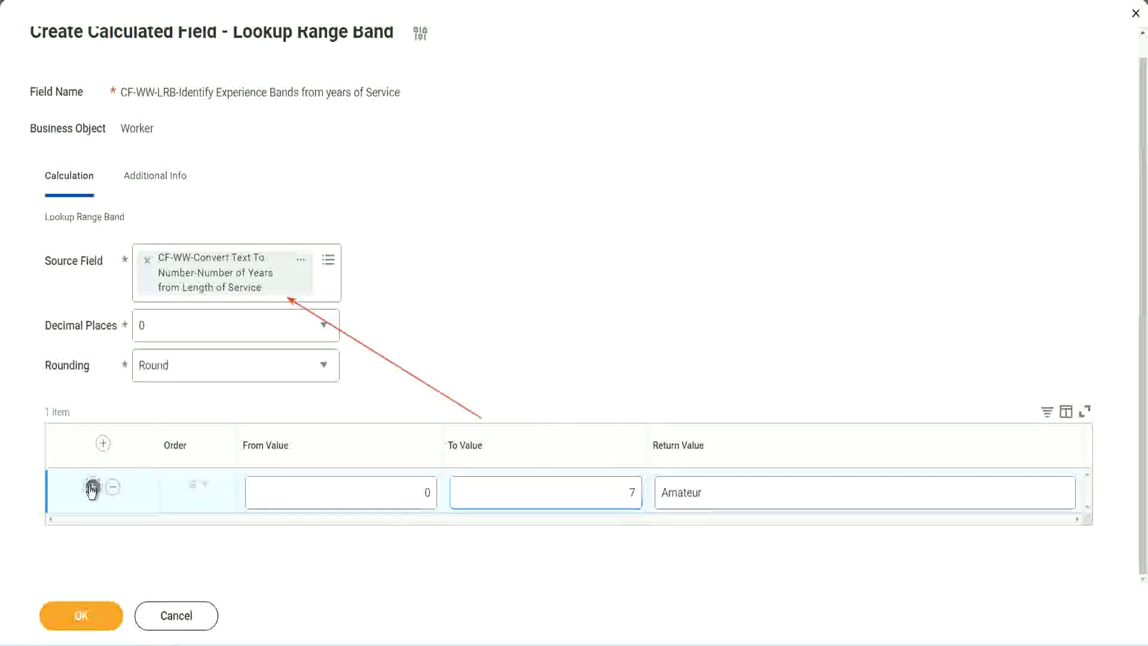
{"action": "double_click", "coordinate": [436, 541]}
{"action": "left_click", "coordinate": [412, 496]}
{"action": "left_click", "coordinate": [626, 496]}
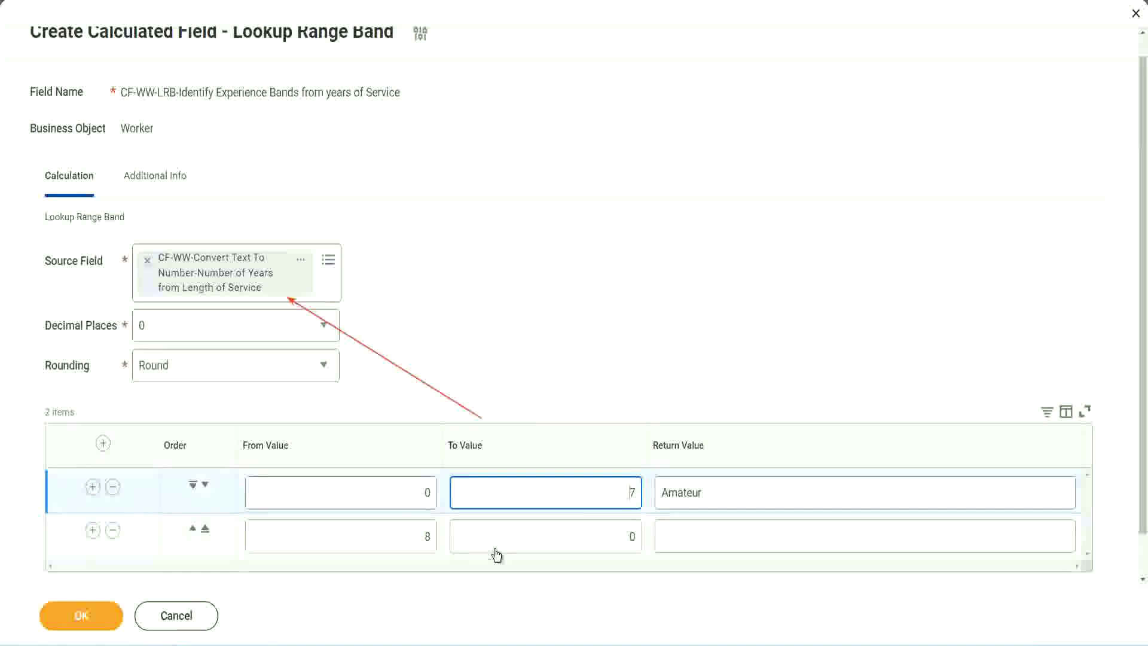
{"action": "left_click", "coordinate": [410, 547]}
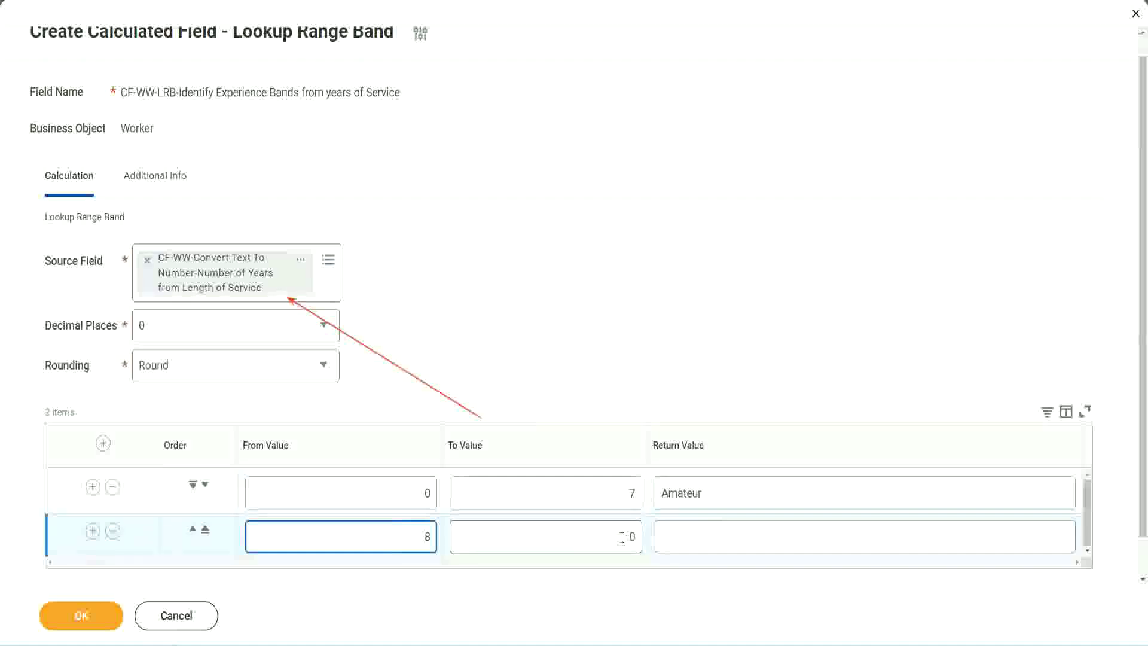
{"action": "left_click", "coordinate": [623, 537]}
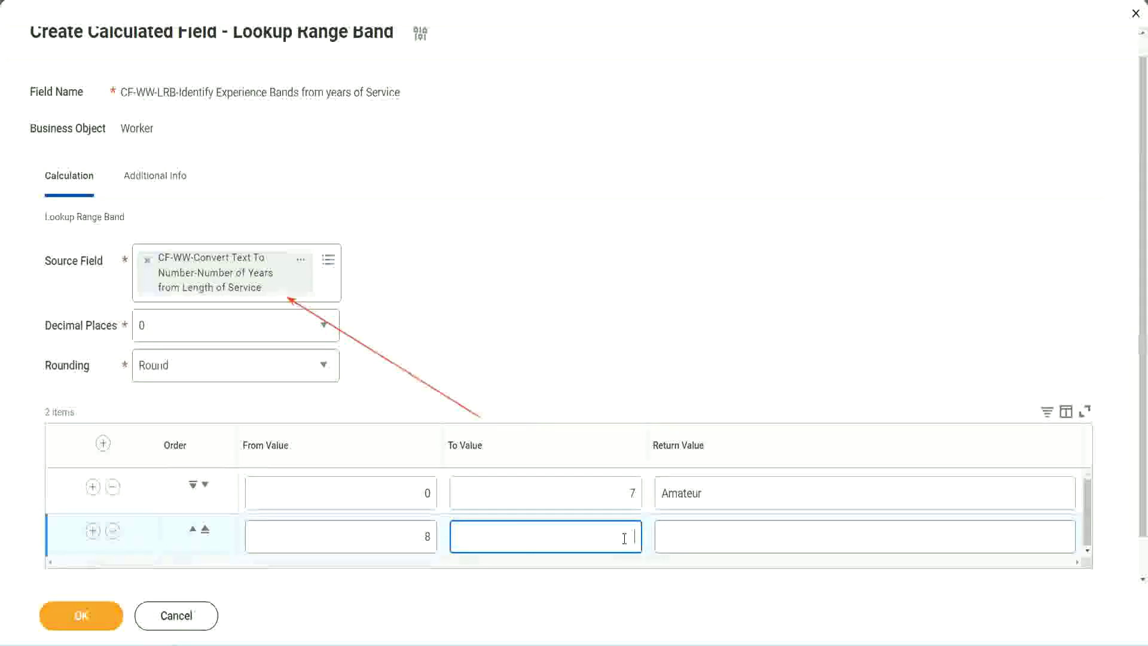
{"action": "type", "text": "15"}
{"action": "left_click", "coordinate": [708, 534]}
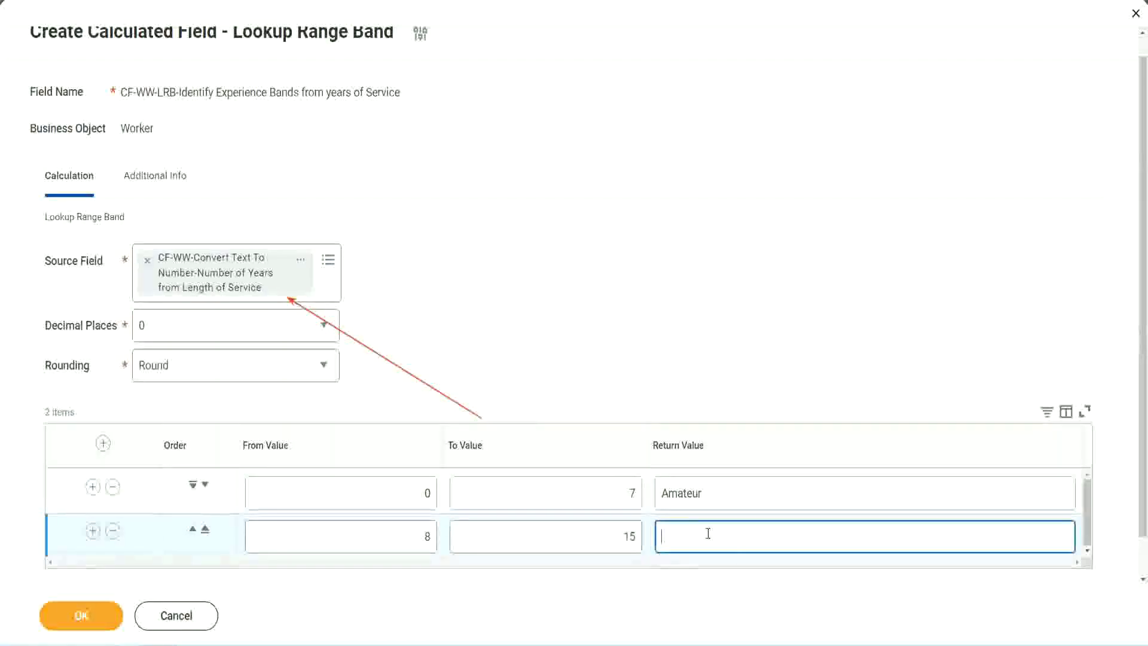
{"action": "type", "text": "Experienced"}
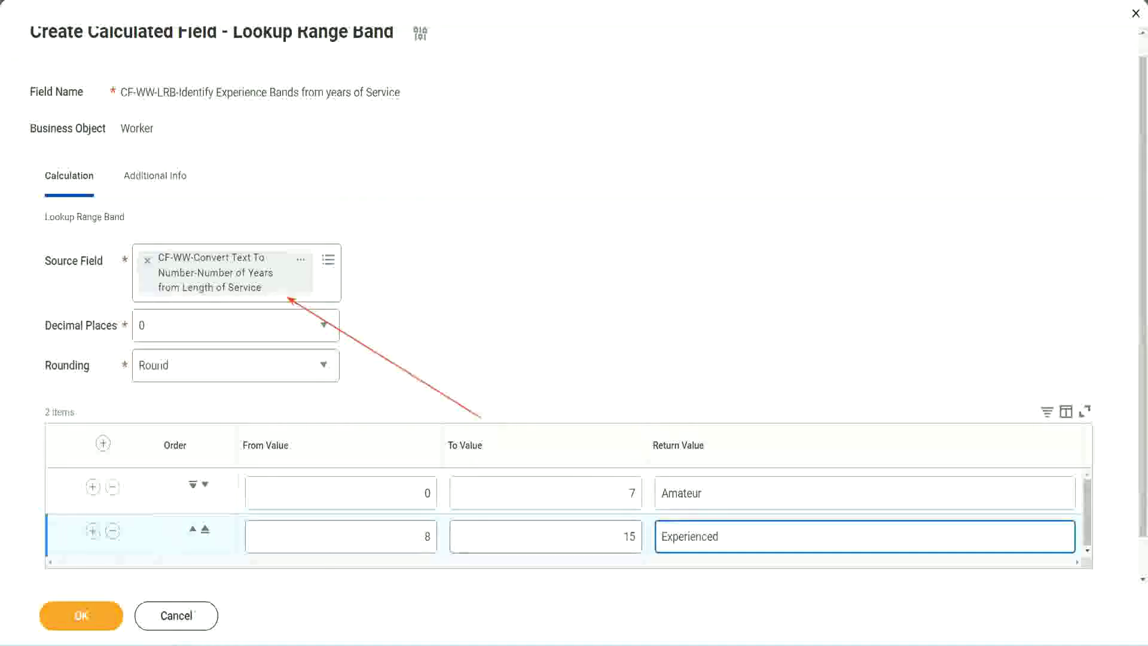
Step: Add the third band row: 16 to 30 years returns Senior
{"action": "left_click", "coordinate": [92, 531]}
{"action": "type", "text": "16"}
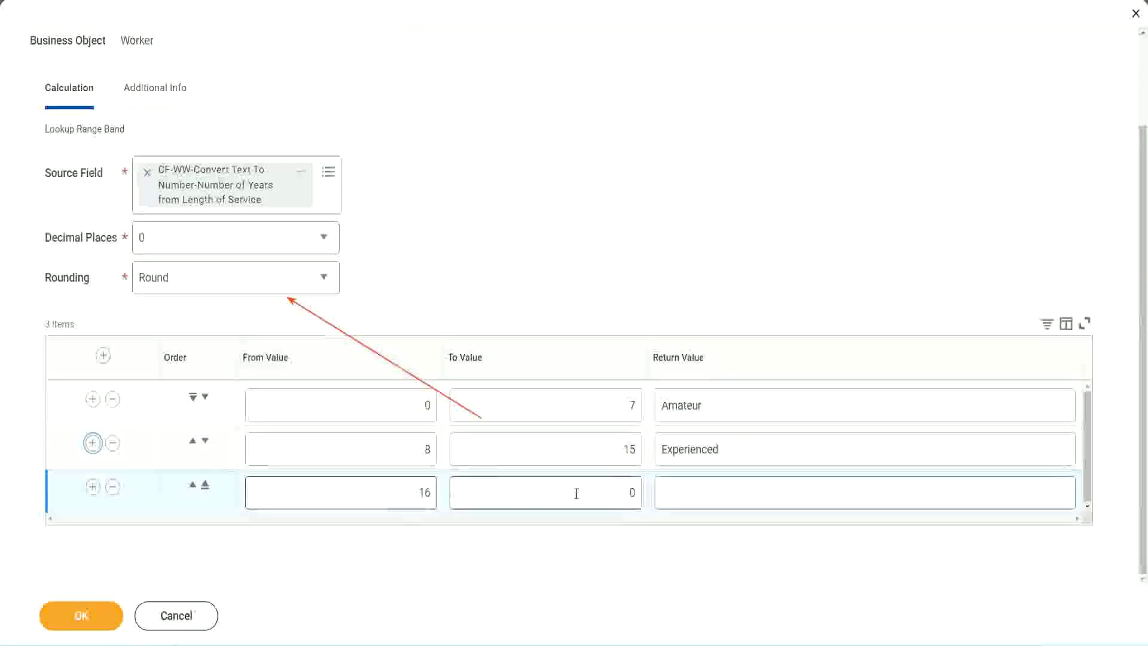
{"action": "left_click", "coordinate": [609, 491]}
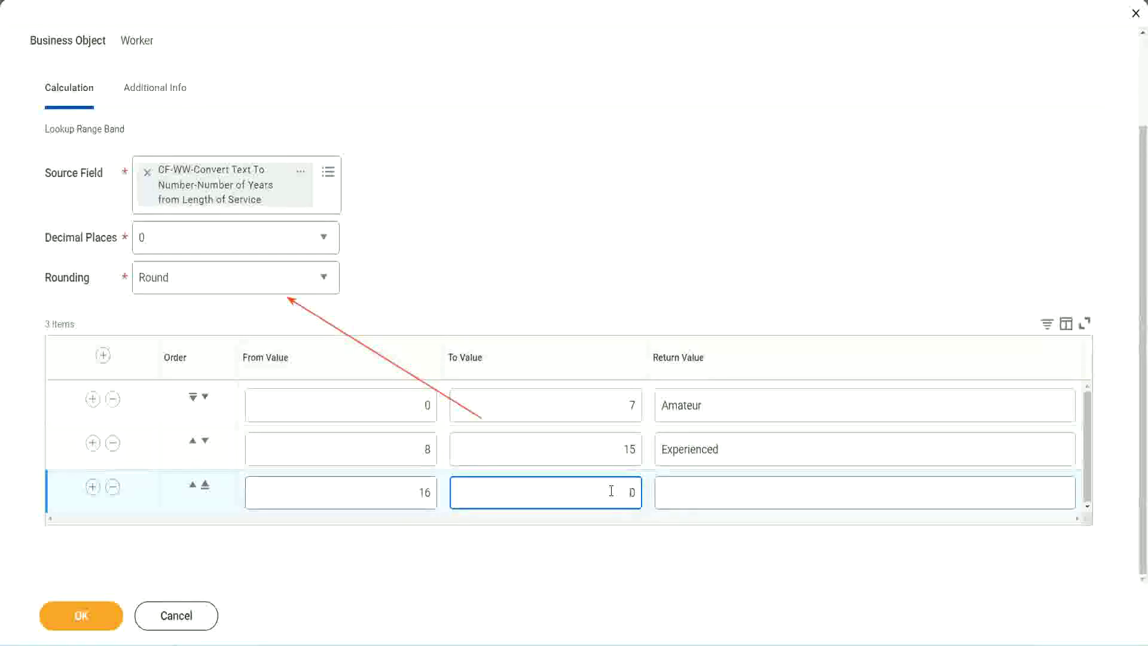
{"action": "type", "text": "3"}
{"action": "key", "text": "Tab"}
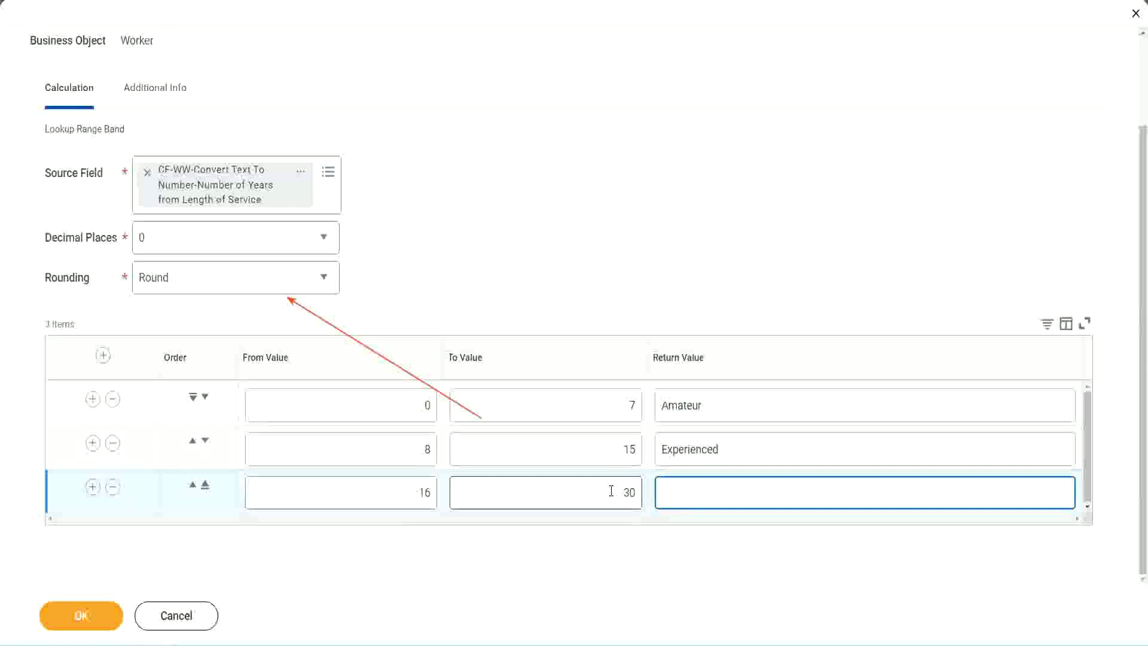
{"action": "type", "text": "Senior"}
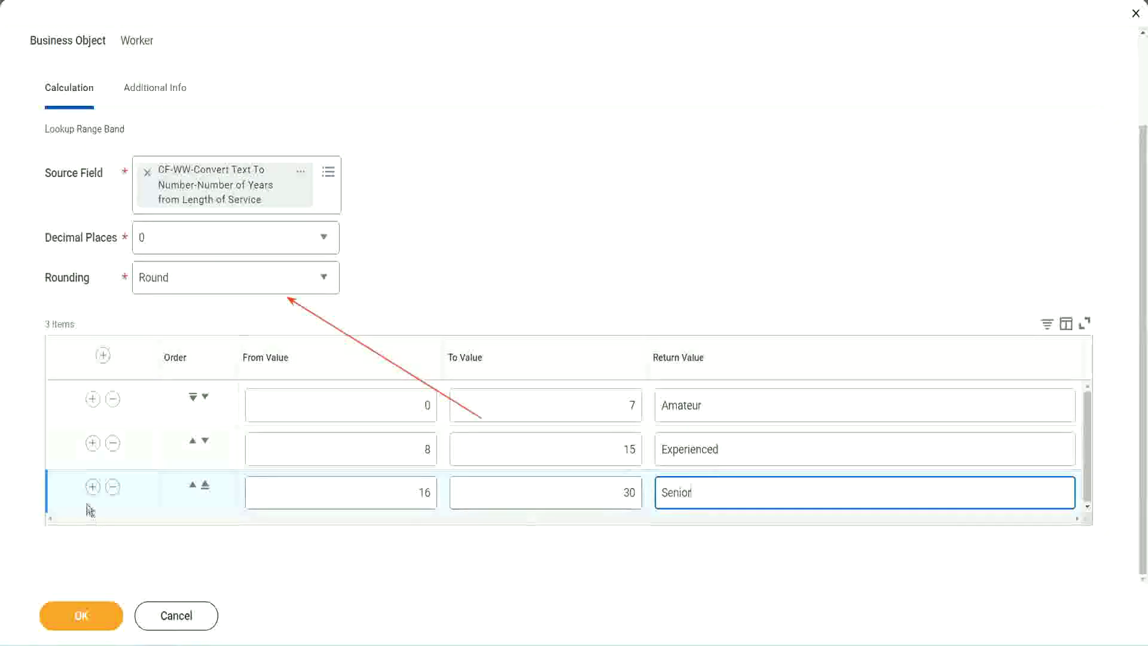
Step: Add the fourth band row: 31 to 1000 years returns Legend
{"action": "left_click", "coordinate": [93, 486]}
{"action": "scroll", "coordinate": [215, 452], "scroll_direction": "down", "scroll_amount": 1}
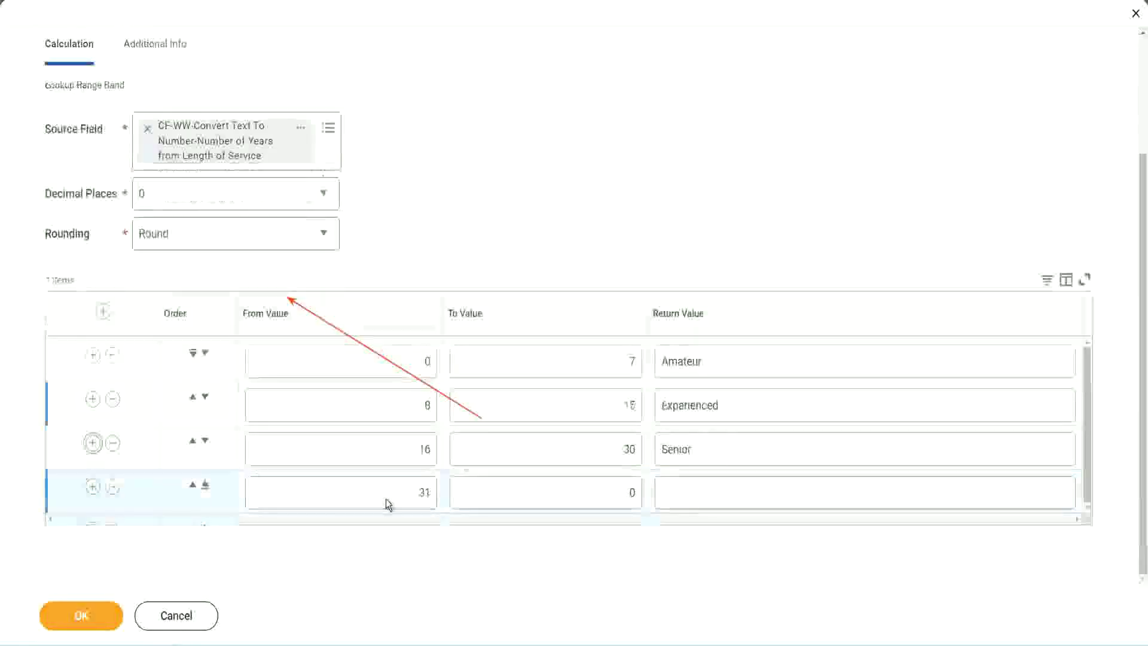
{"action": "left_click", "coordinate": [381, 492]}
{"action": "left_click_drag", "start_coordinate": [412, 492], "coordinate": [439, 492]}
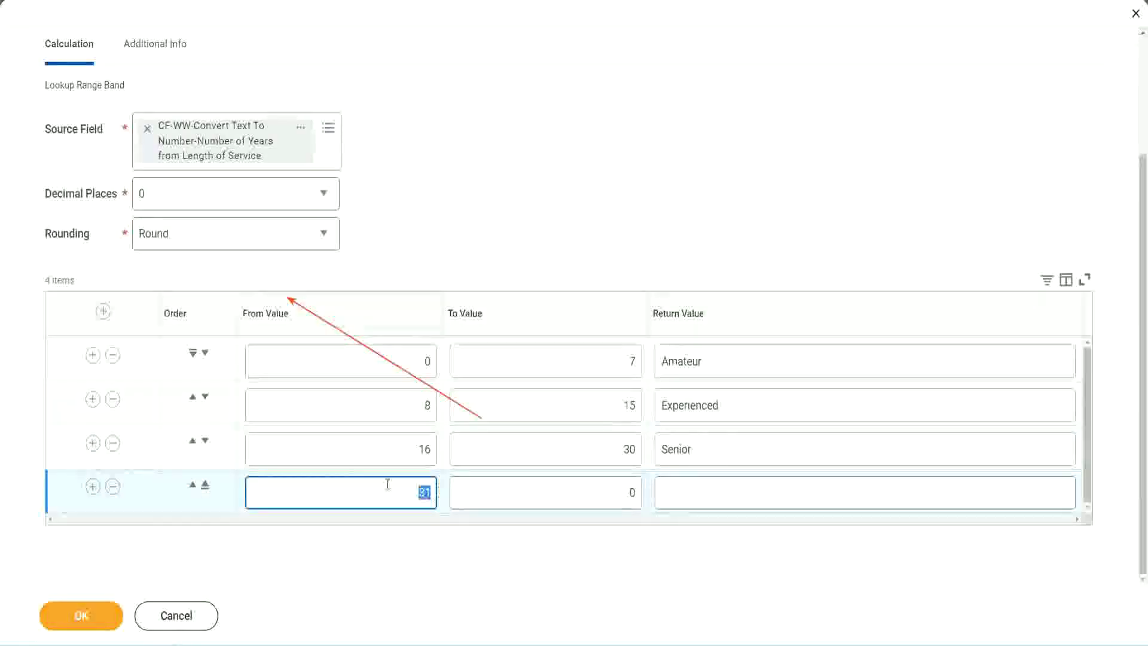
{"action": "left_click", "coordinate": [388, 485]}
{"action": "left_click", "coordinate": [617, 493]}
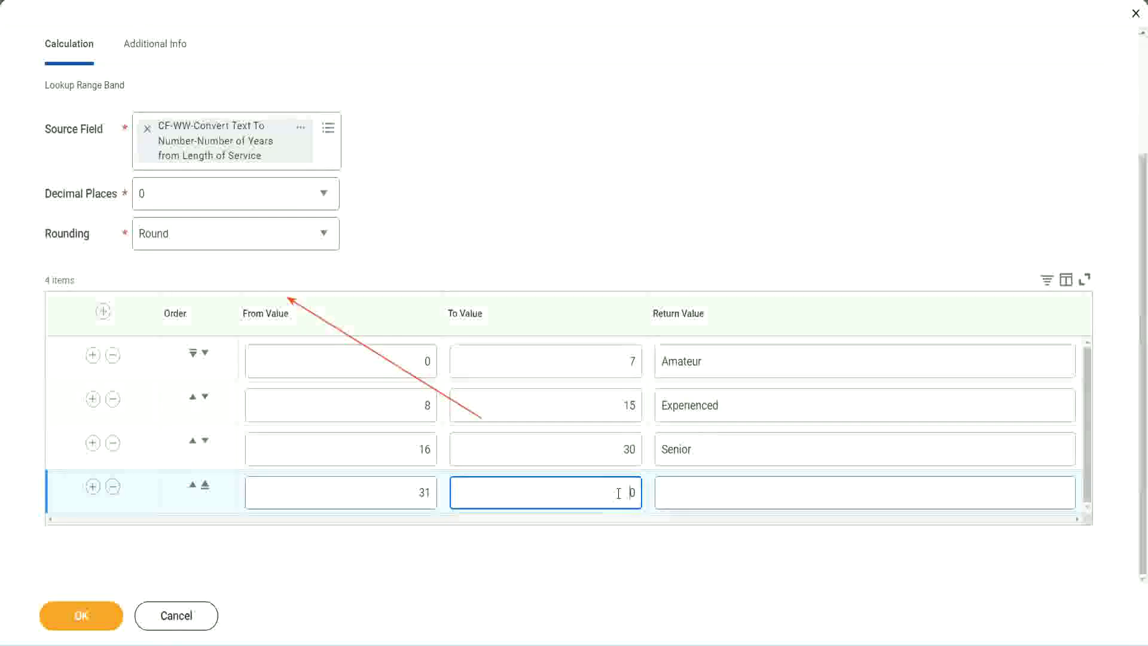
{"action": "type", "text": "1000"}
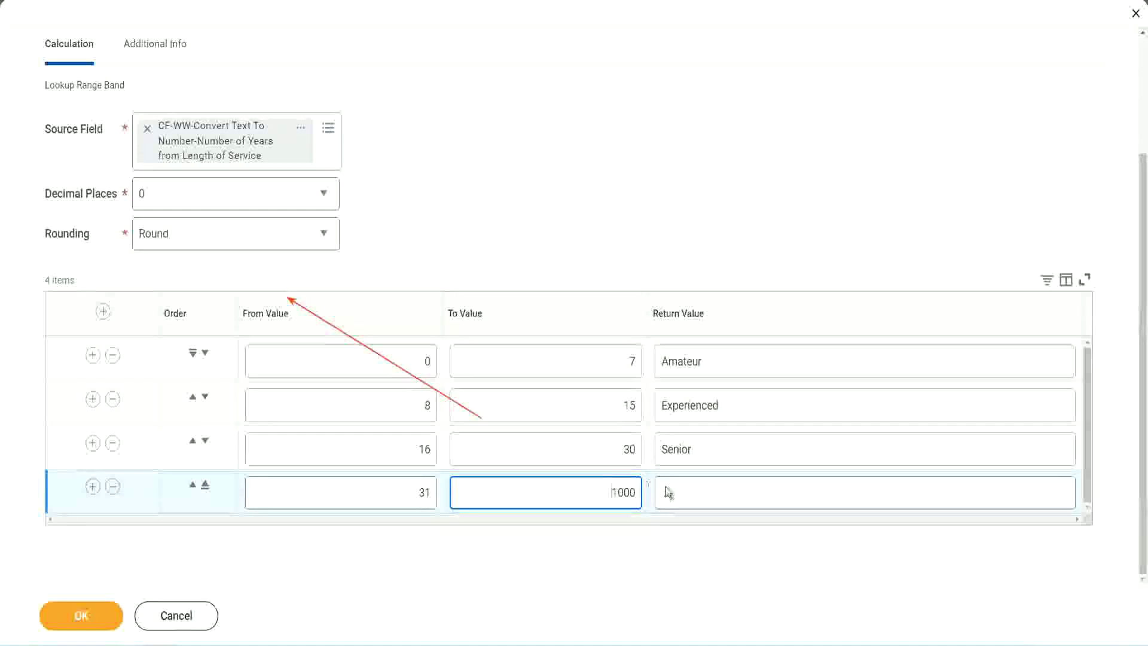
{"action": "key", "text": "ctrl+a"}
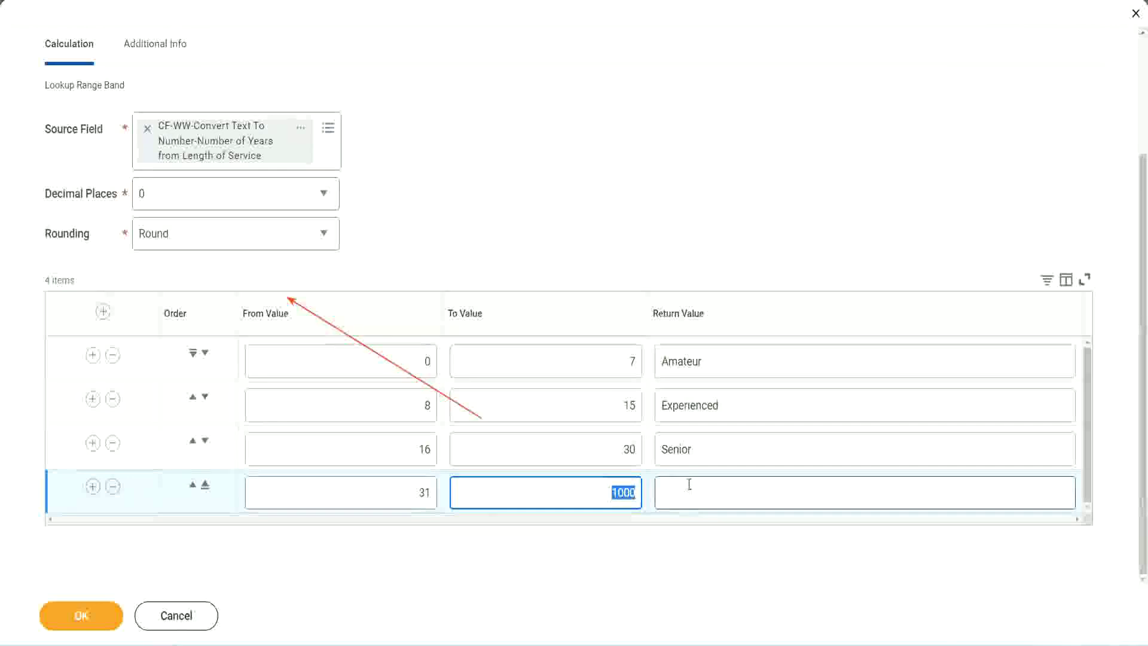
{"action": "left_click", "coordinate": [617, 485]}
{"action": "key", "text": "ctrl+a"}
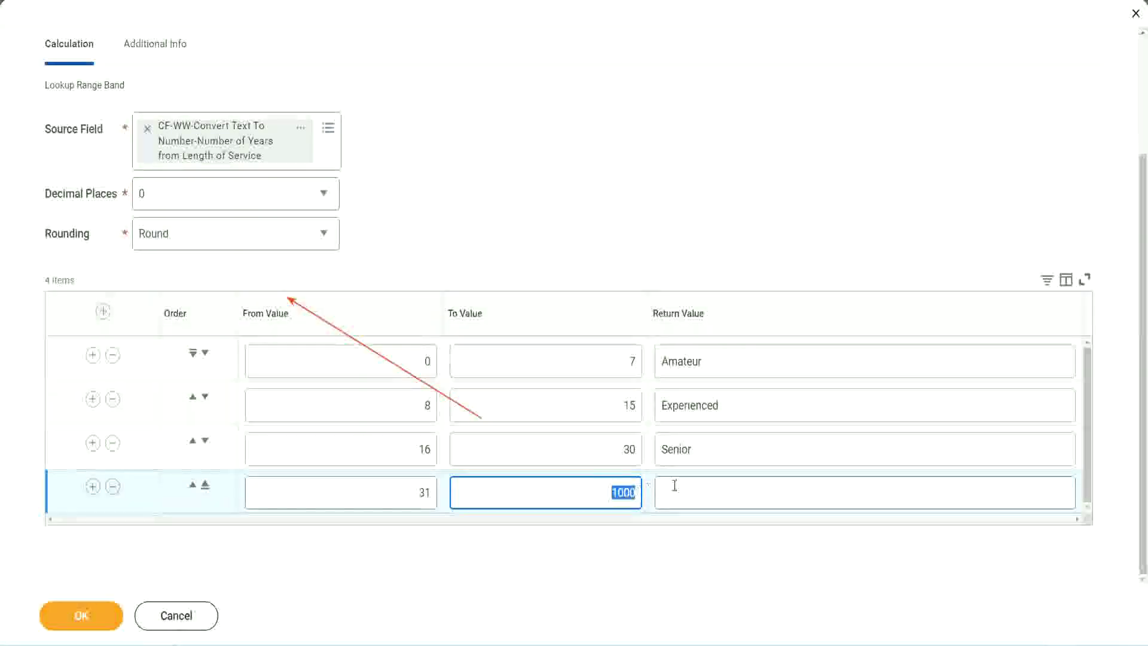
{"action": "left_click", "coordinate": [715, 492]}
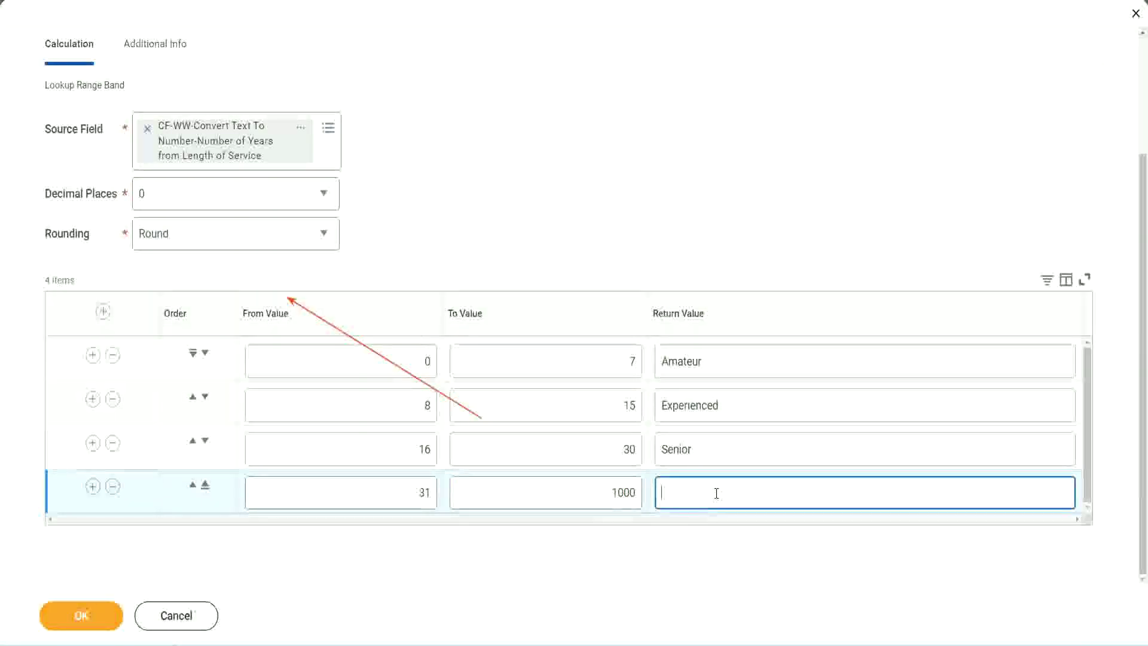
{"action": "type", "text": "Legend"}
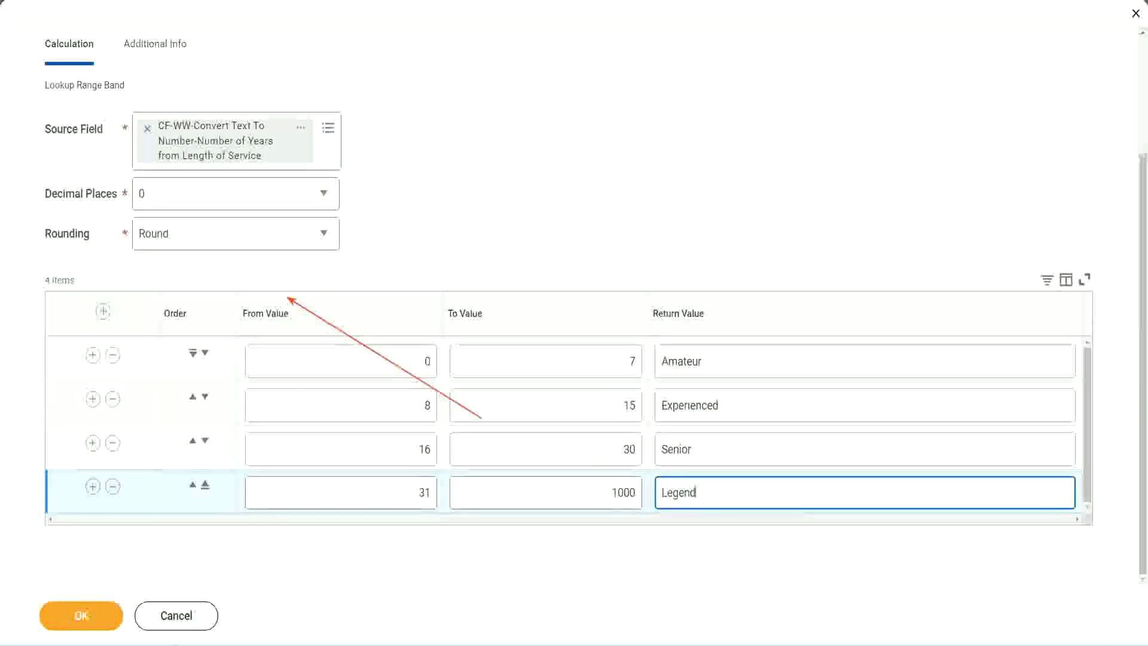
{"action": "left_click", "coordinate": [535, 199]}
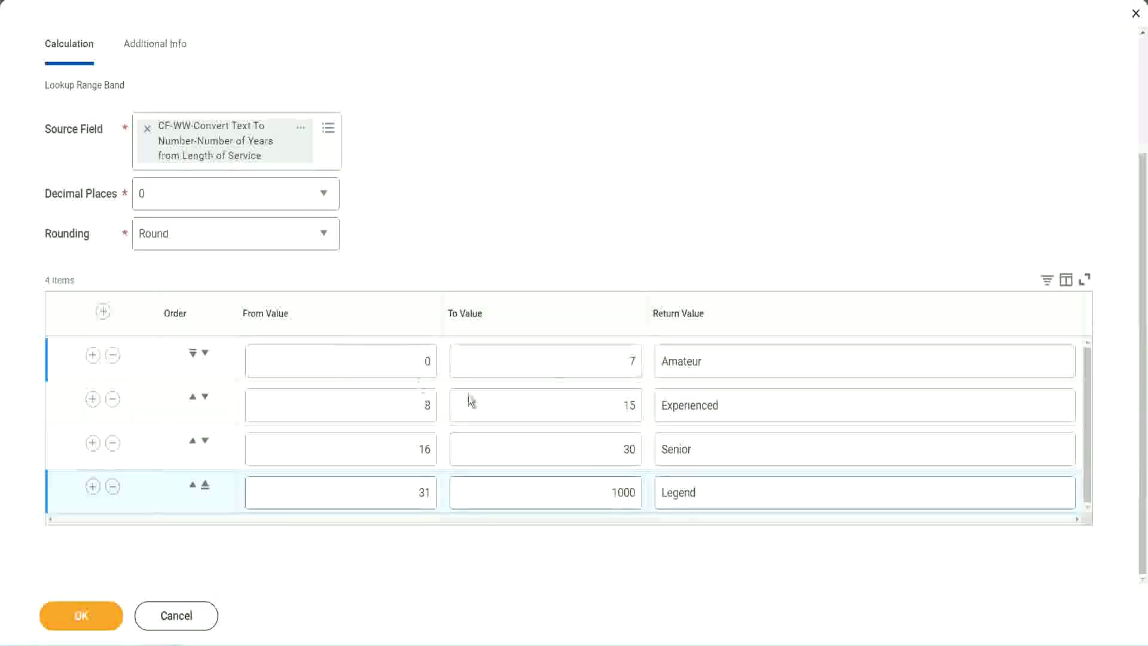
Step: Review the four band rows from Amateur to Legend and save the calculated field with OK
{"action": "left_click", "coordinate": [745, 360]}
{"action": "left_click", "coordinate": [745, 404]}
{"action": "left_click", "coordinate": [730, 443]}
{"action": "left_click", "coordinate": [723, 492]}
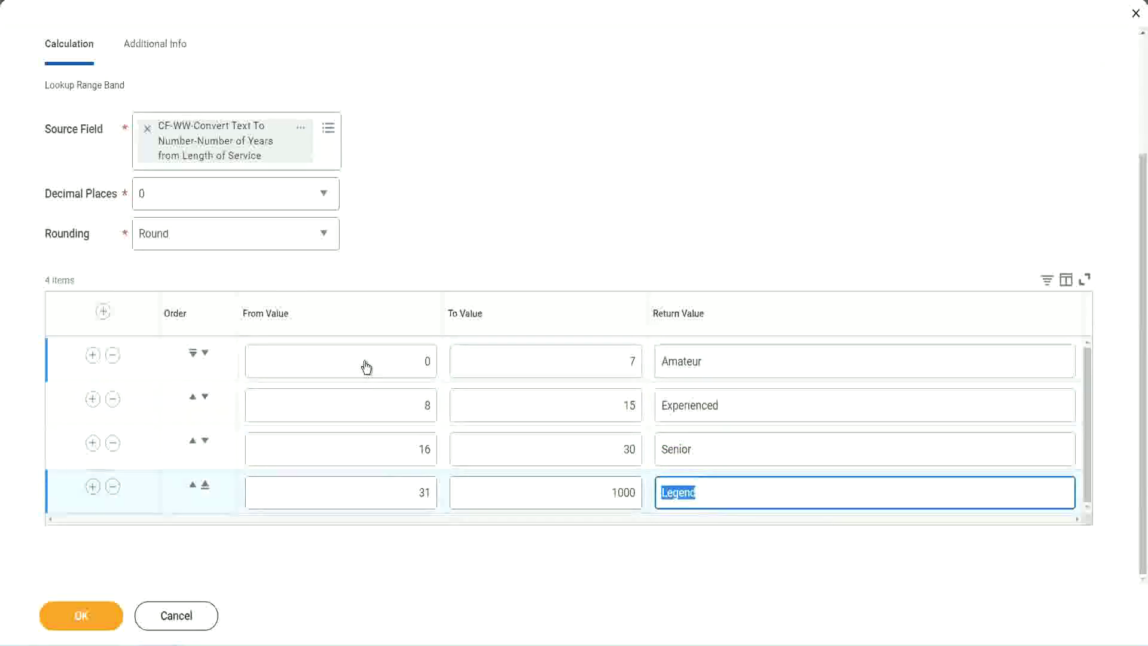
{"action": "left_click", "coordinate": [366, 363]}
{"action": "left_click", "coordinate": [535, 359]}
{"action": "left_click", "coordinate": [684, 362]}
{"action": "left_click", "coordinate": [743, 404]}
{"action": "left_click", "coordinate": [732, 448]}
{"action": "left_click", "coordinate": [720, 488]}
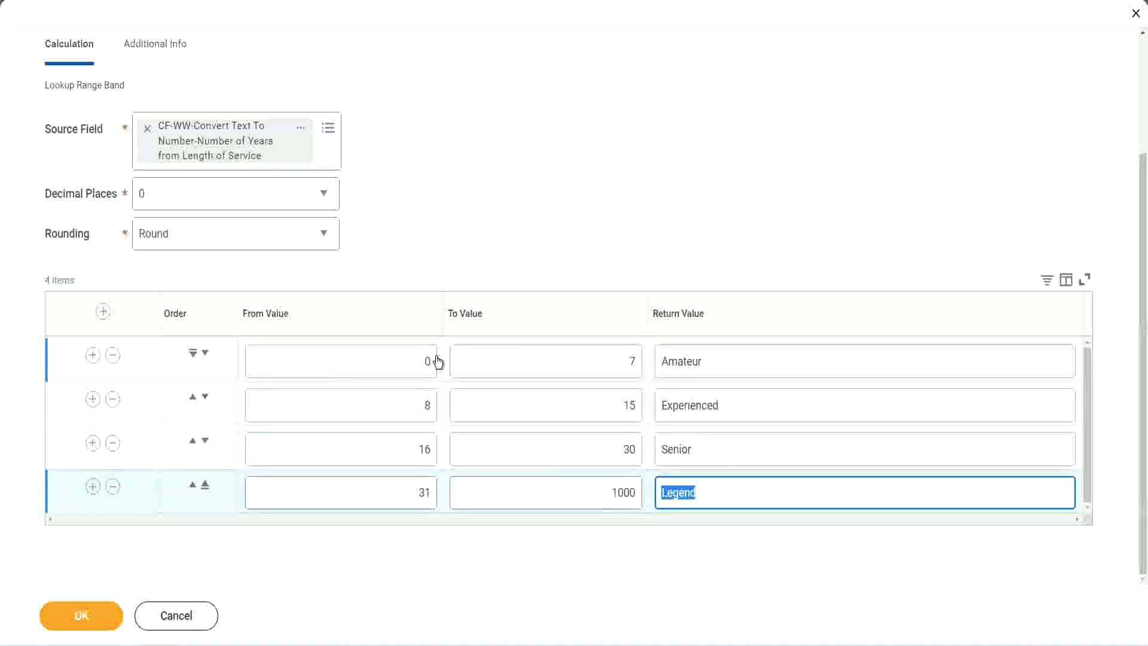
{"action": "left_click", "coordinate": [529, 257]}
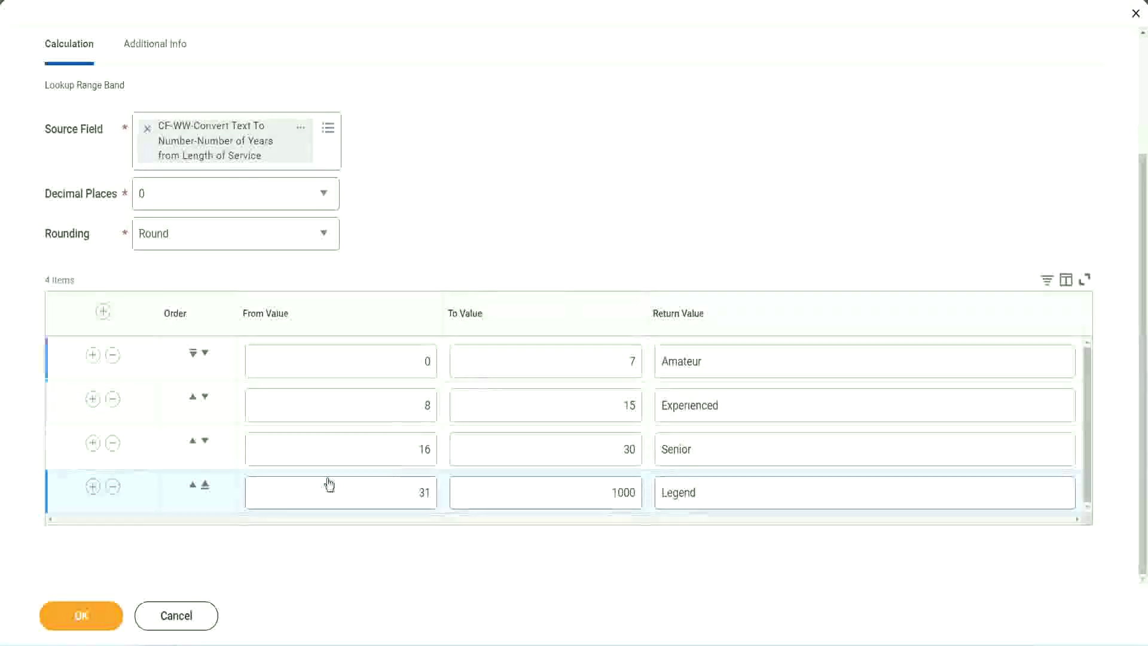
{"action": "left_click", "coordinate": [79, 614]}
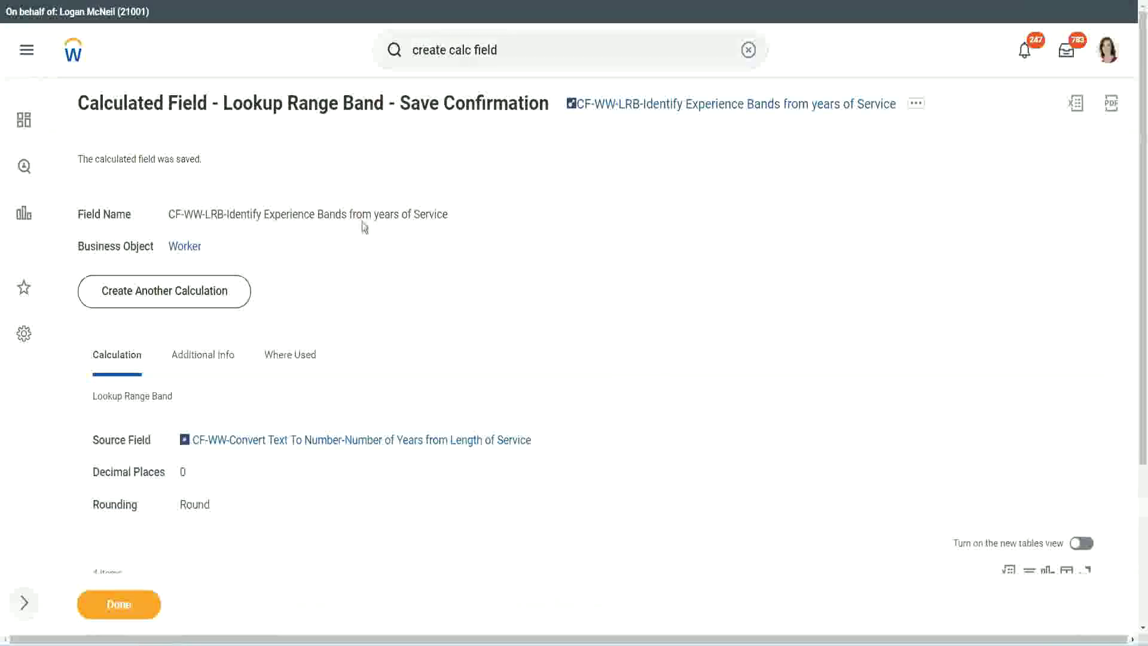
{"action": "right_click", "coordinate": [667, 108]}
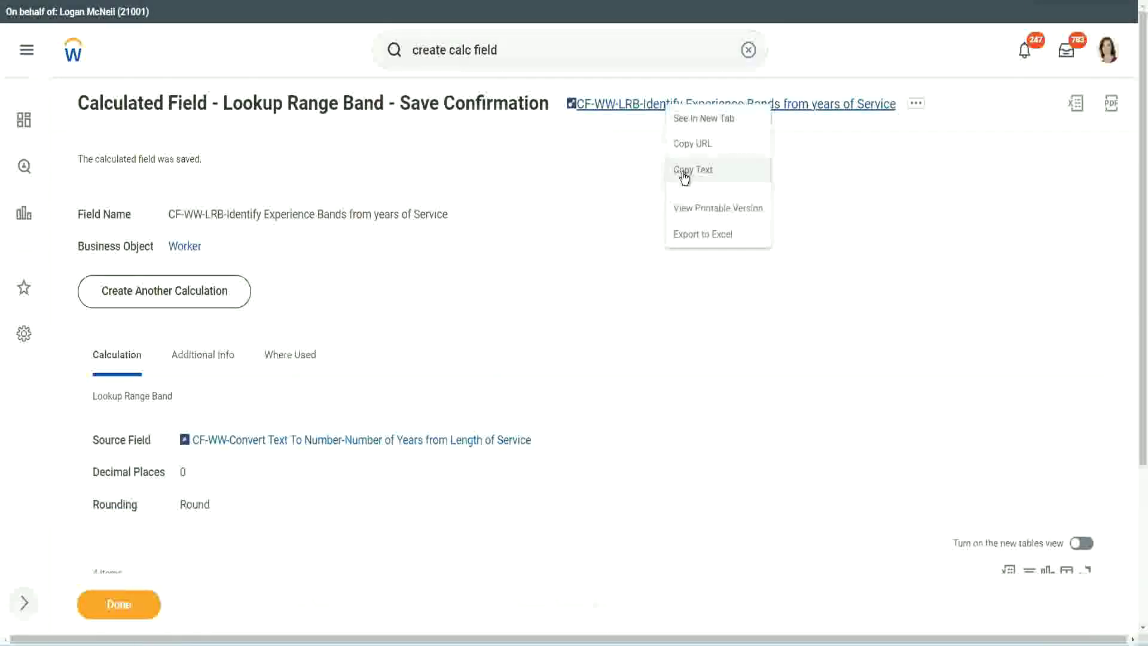
{"action": "left_click", "coordinate": [678, 173]}
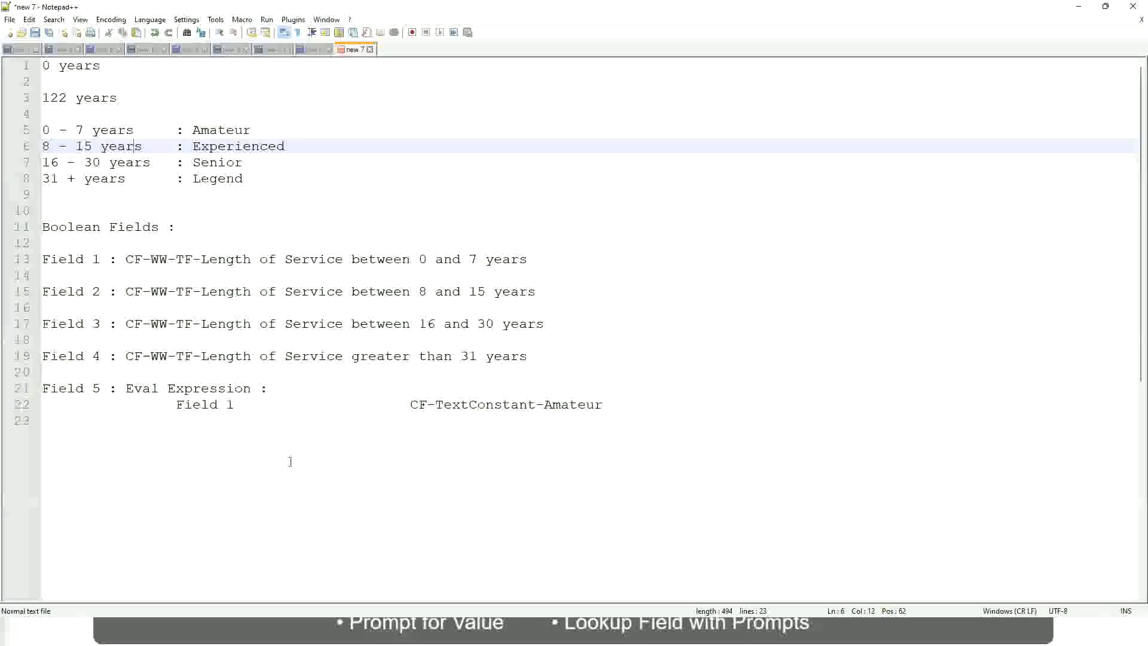
Step: Add a line below the field notes reading 10,000 USD and 1,000,000 USD as the overall salary range
{"action": "key", "text": "Return"}
{"action": "key", "text": "Return"}
{"action": "key", "text": "Return"}
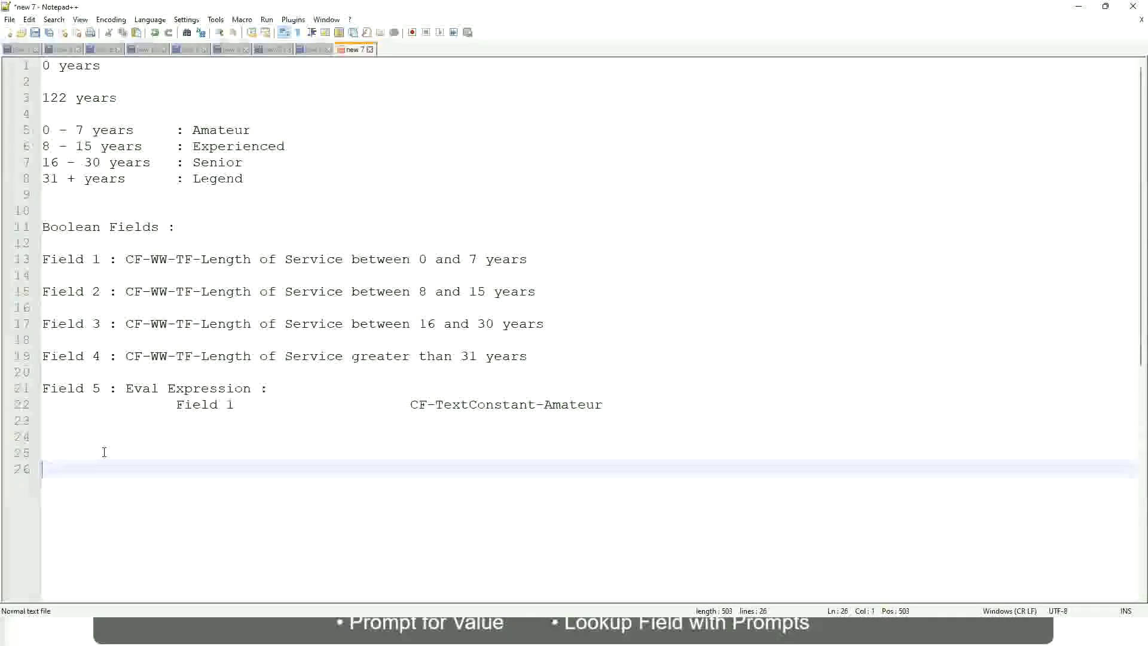
{"action": "type", "text": "10,000 USD"}
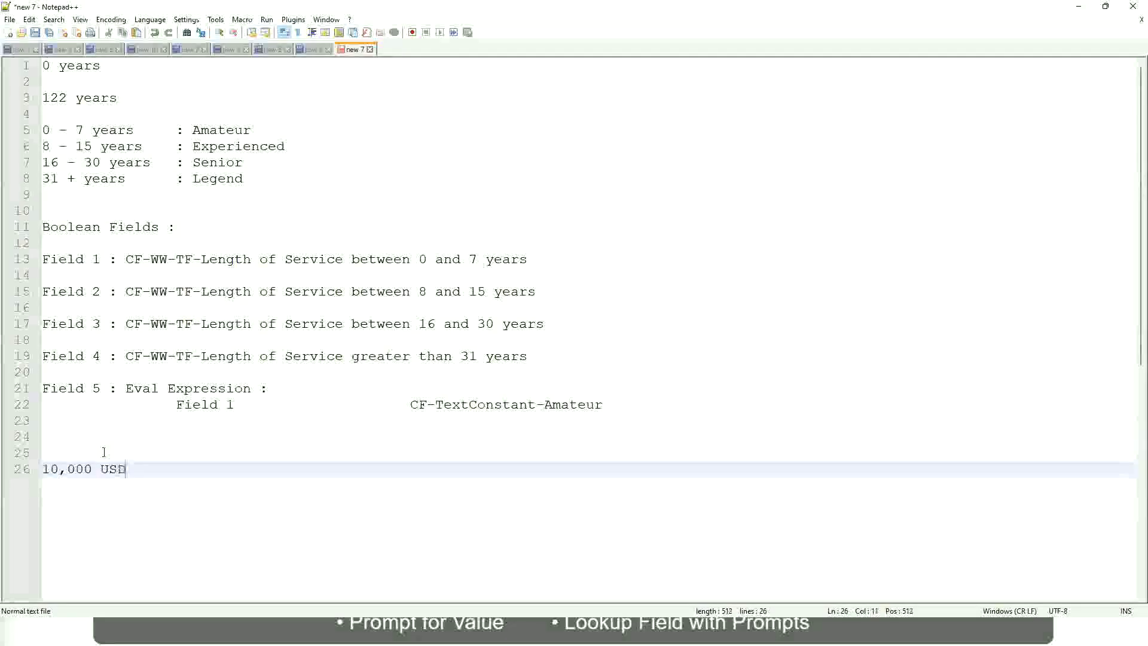
{"action": "key", "text": "Tab"}
{"action": "key", "text": "Tab"}
{"action": "key", "text": "Tab"}
{"action": "key", "text": "Tab"}
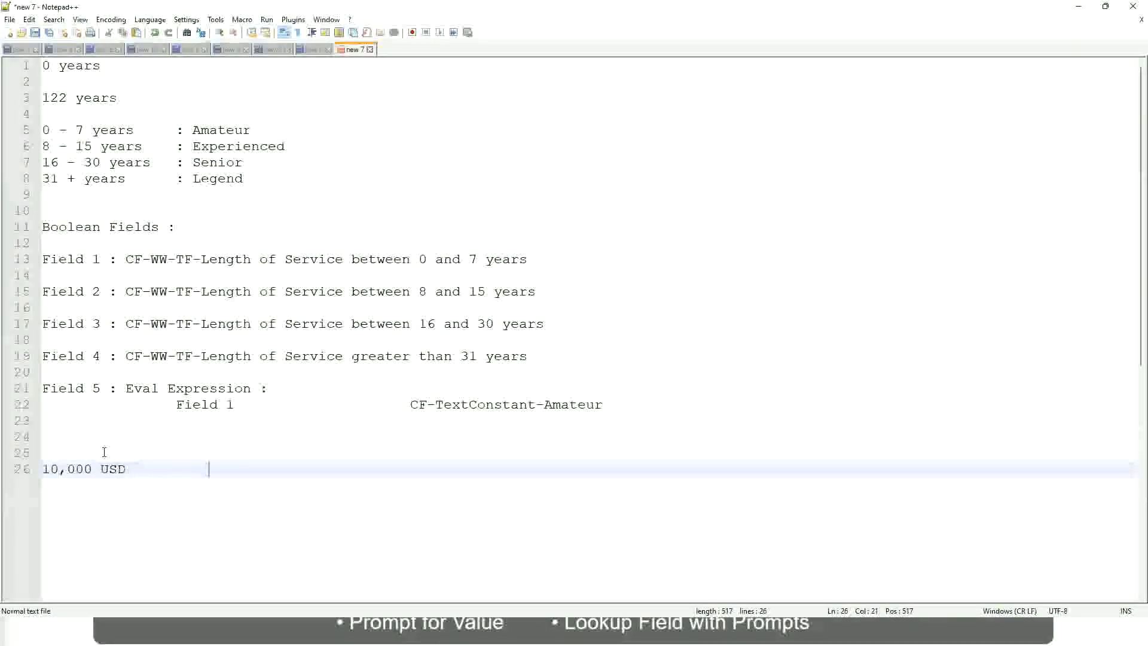
{"action": "key", "text": "Tab"}
{"action": "key", "text": "Tab"}
{"action": "type", "text": "1,000,000"}
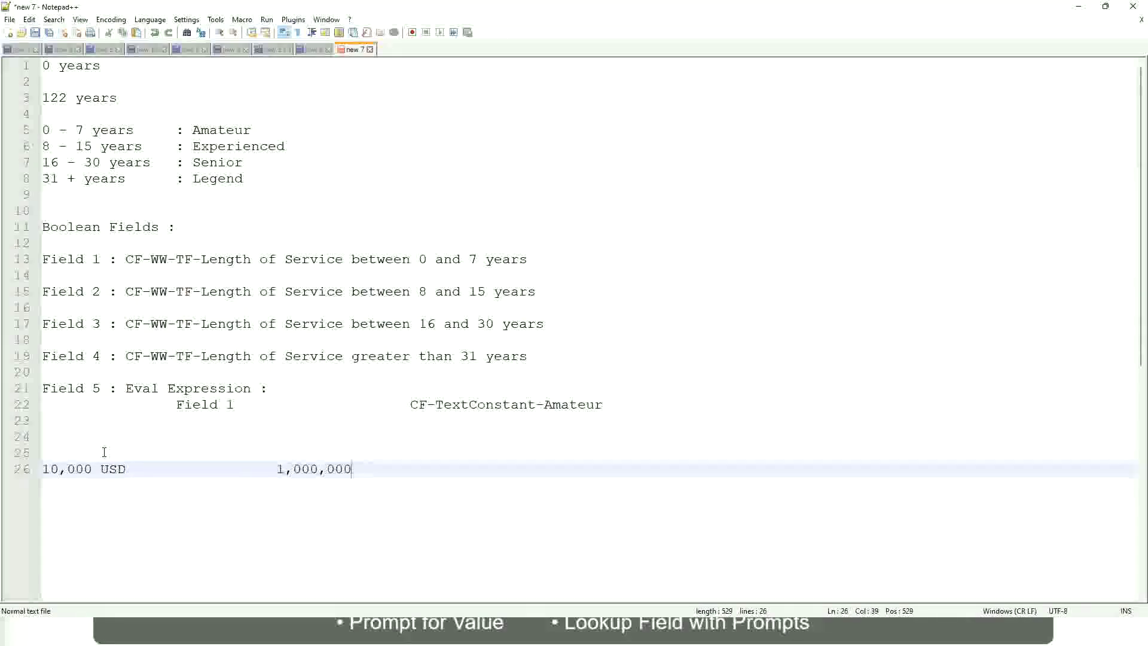
{"action": "key", "text": "Left"}
{"action": "key", "text": "Left"}
{"action": "key", "text": "Left"}
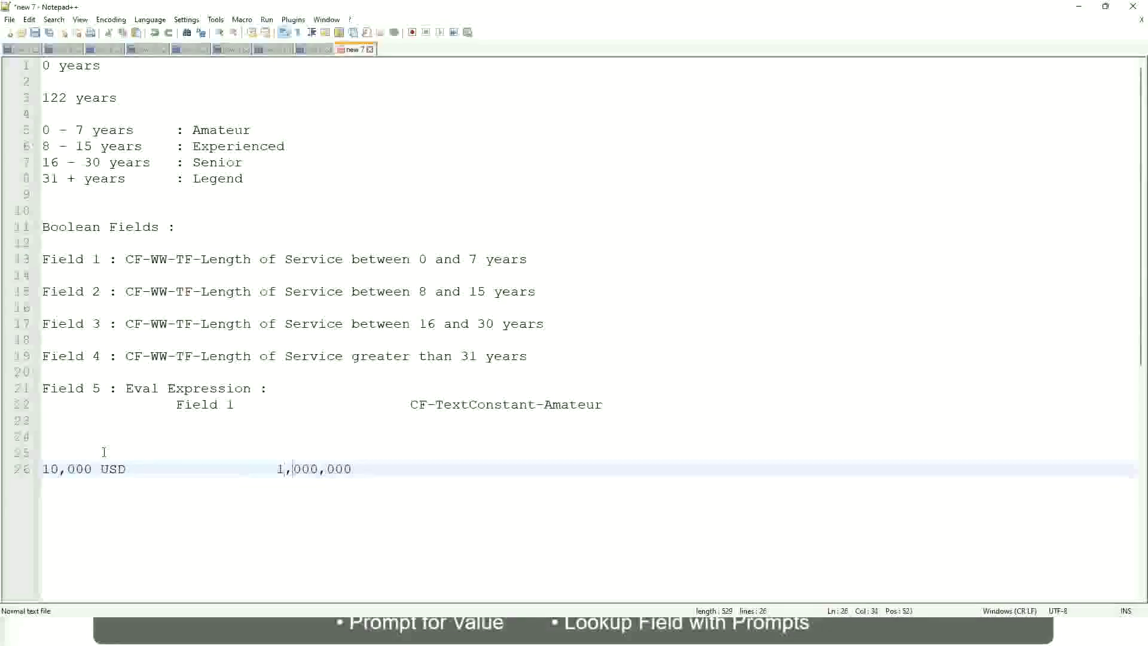
{"action": "key", "text": "End"}
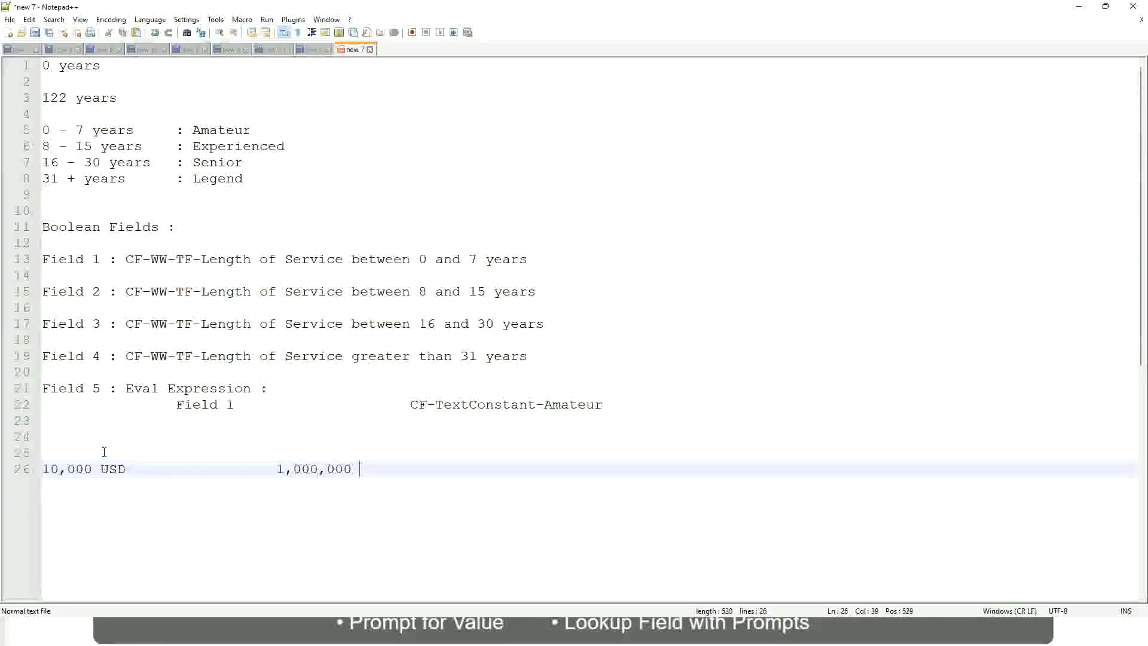
{"action": "type", "text": "USD"}
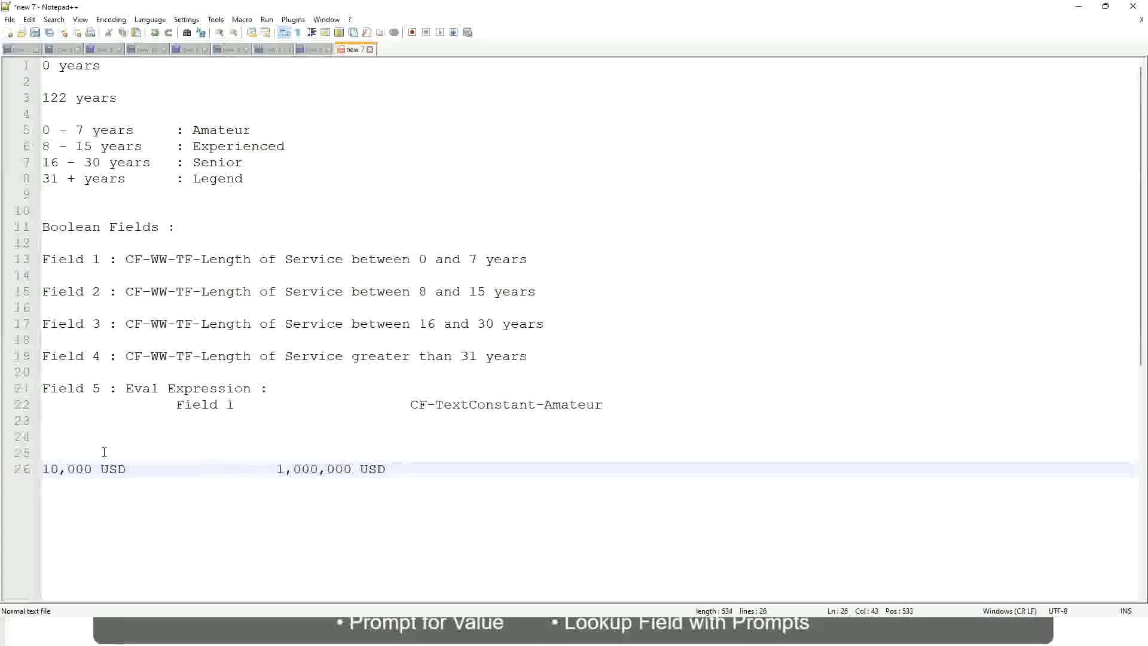
{"action": "key", "text": "Return"}
{"action": "key", "text": "Return"}
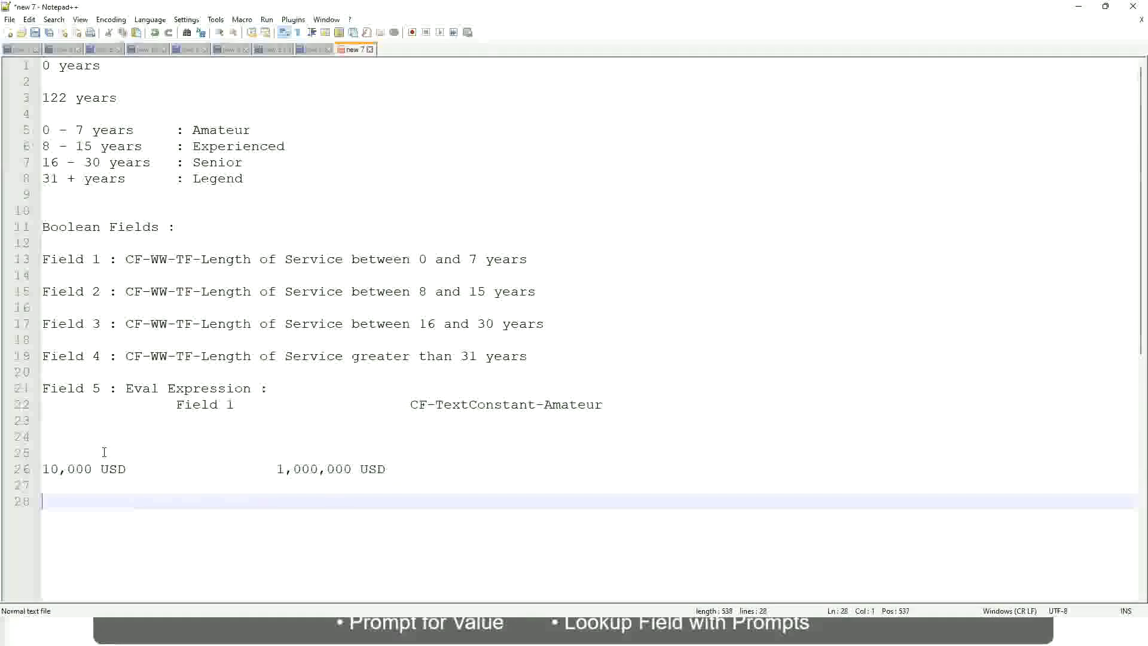
{"action": "type", "text": "10"}
{"action": "type", "text": " - 50"}
{"action": "type", "text": ",000"}
Step: Write three band lines: 10 - 50,000 Low, 50,001 - 150,000 Medium, above 150,000 High
{"action": "key", "text": "Tab"}
{"action": "key", "text": "Tab"}
{"action": "key", "text": "Tab"}
{"action": "key", "text": "Tab"}
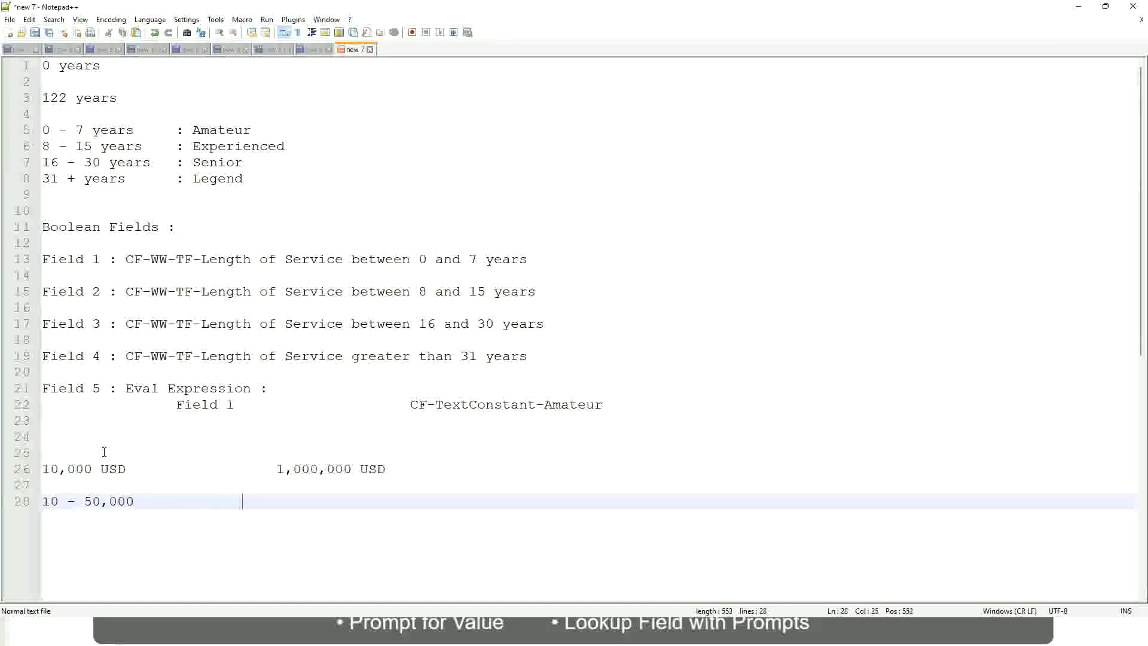
{"action": "type", "text": ": Low"}
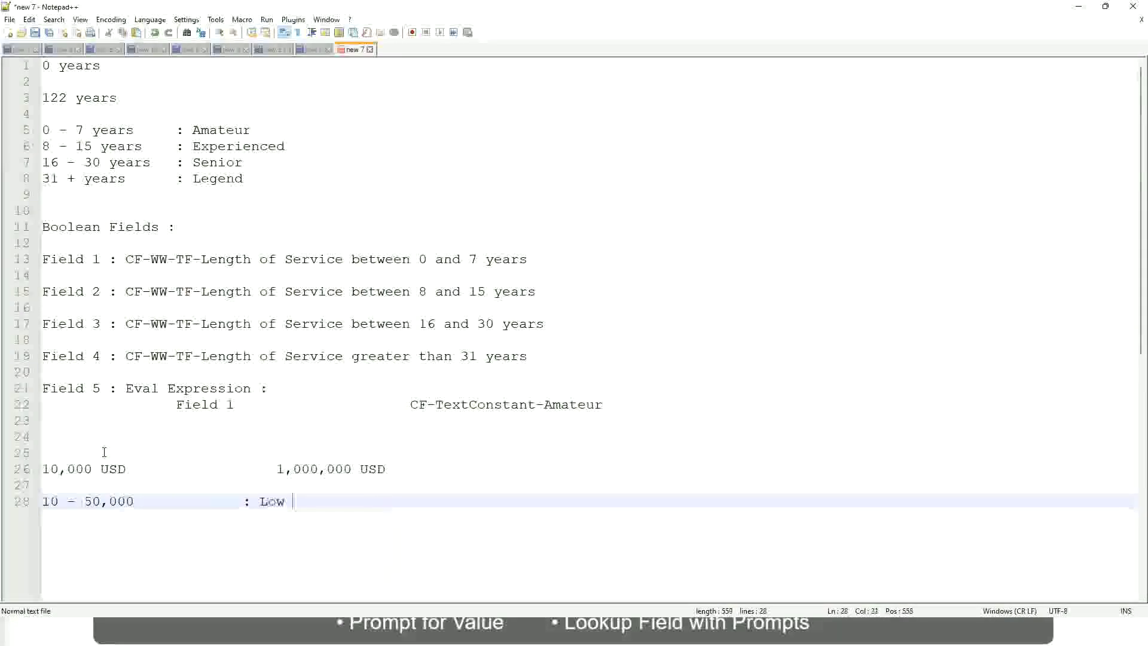
{"action": "key", "text": "Return"}
{"action": "key", "text": "Return"}
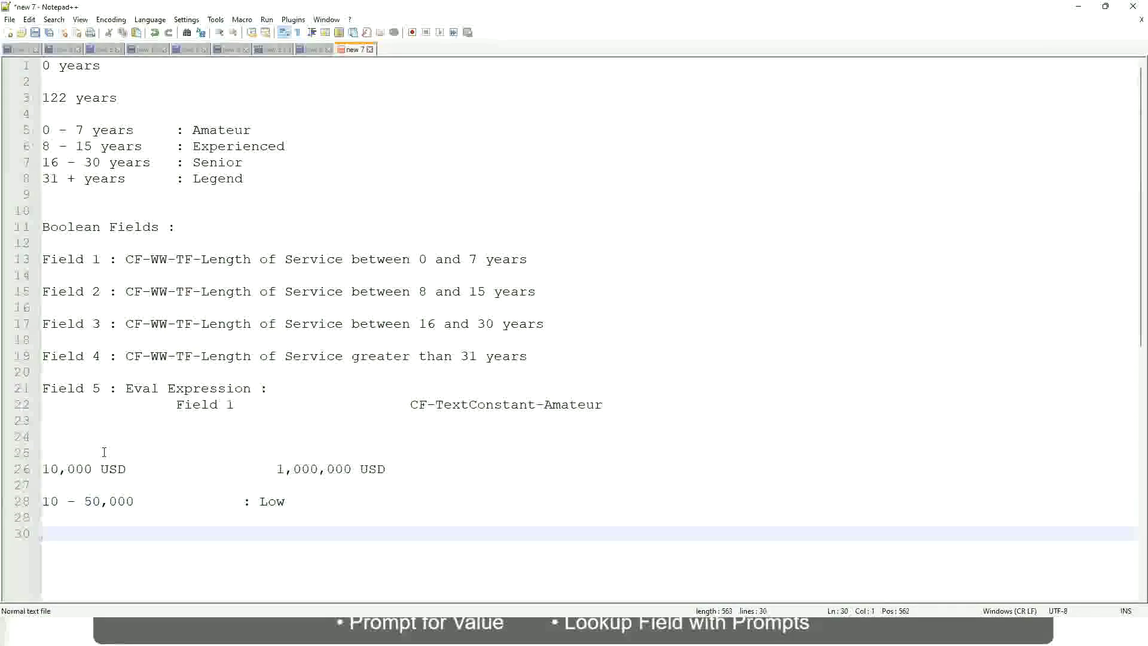
{"action": "key", "text": "Up"}
{"action": "type", "text": "50,001 "}
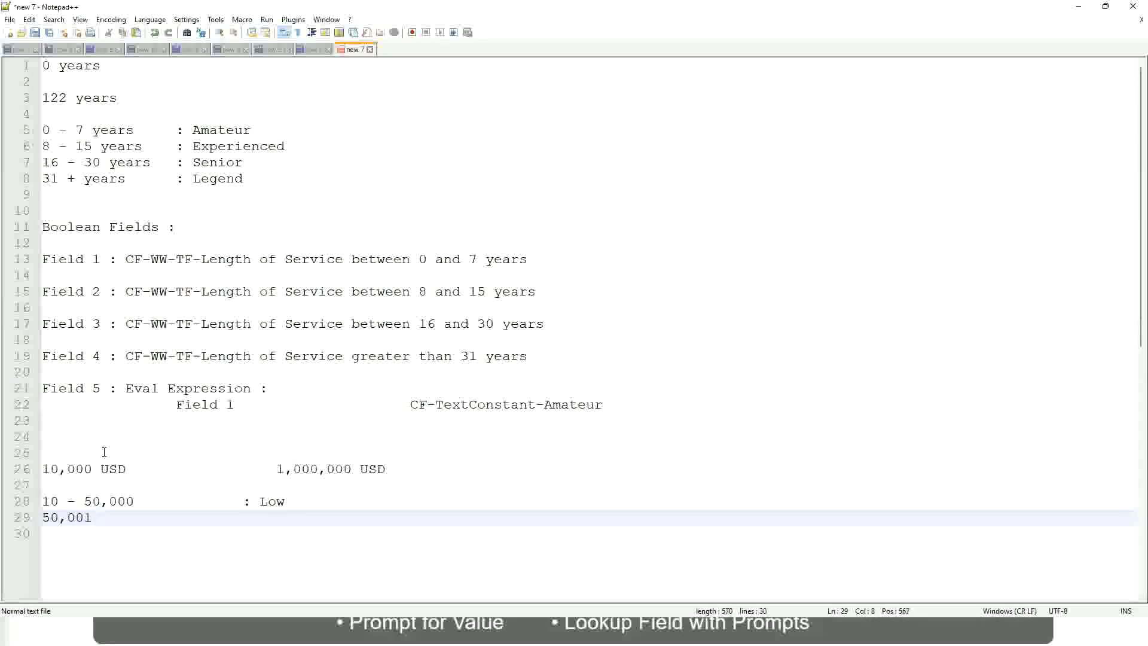
{"action": "type", "text": "- 150,000"}
{"action": "key", "text": "Tab"}
{"action": "key", "text": "Tab"}
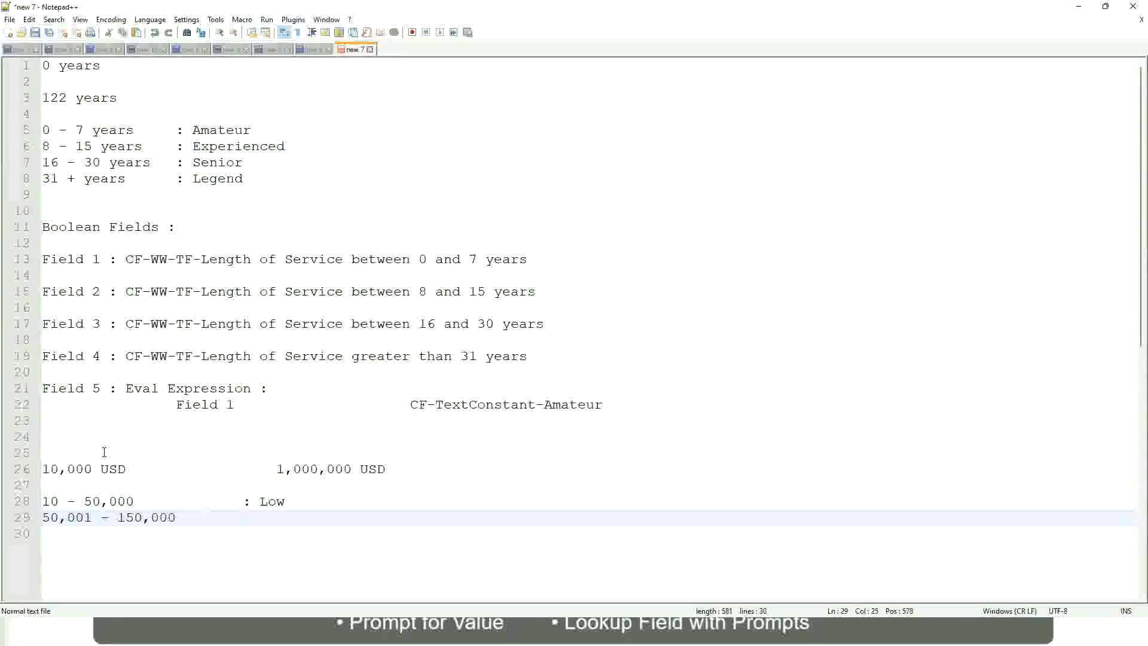
{"action": "type", "text": ": Medium"}
{"action": "key", "text": "Return"}
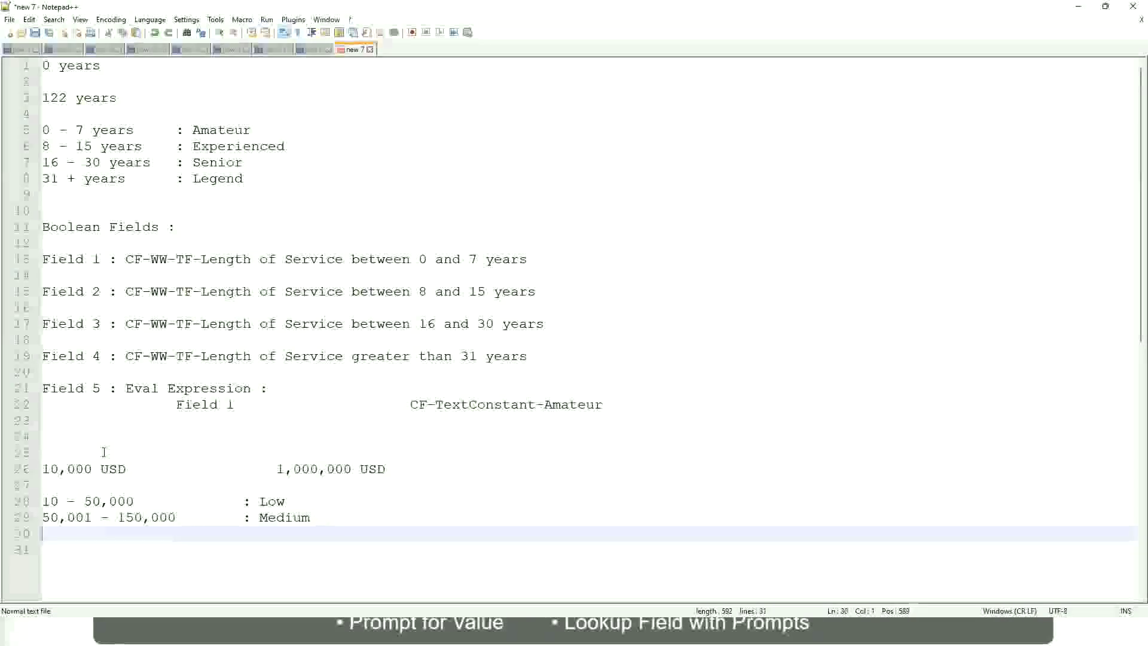
{"action": "type", "text": "> 1"}
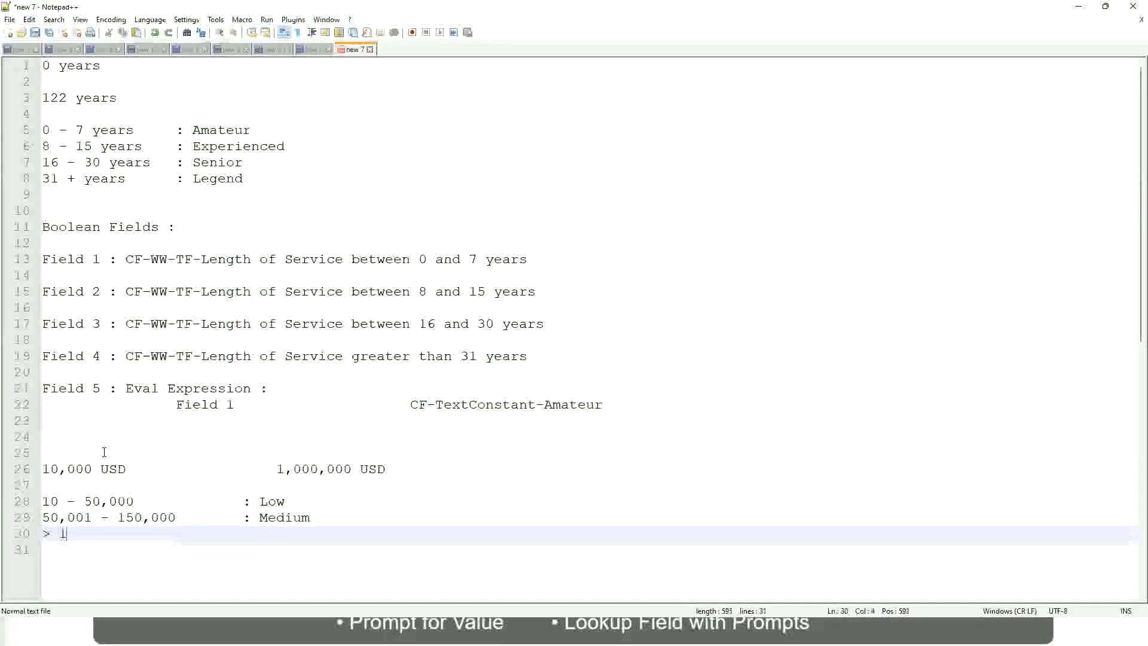
{"action": "type", "text": "50,000               "}
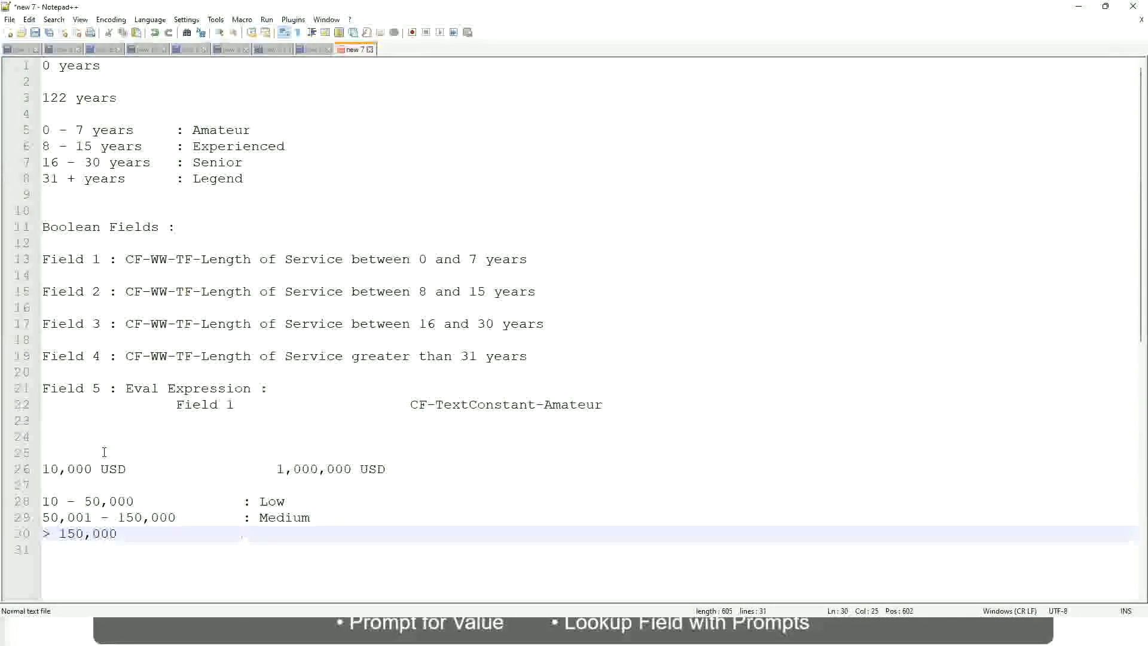
{"action": "type", "text": ": High"}
Step: Toggle a bookmark on the 10,000 USD to 1,000,000 USD range line, leaving it bookmarked
{"action": "left_click", "coordinate": [36, 468]}
{"action": "left_click", "coordinate": [36, 468]}
{"action": "left_click", "coordinate": [48, 468]}
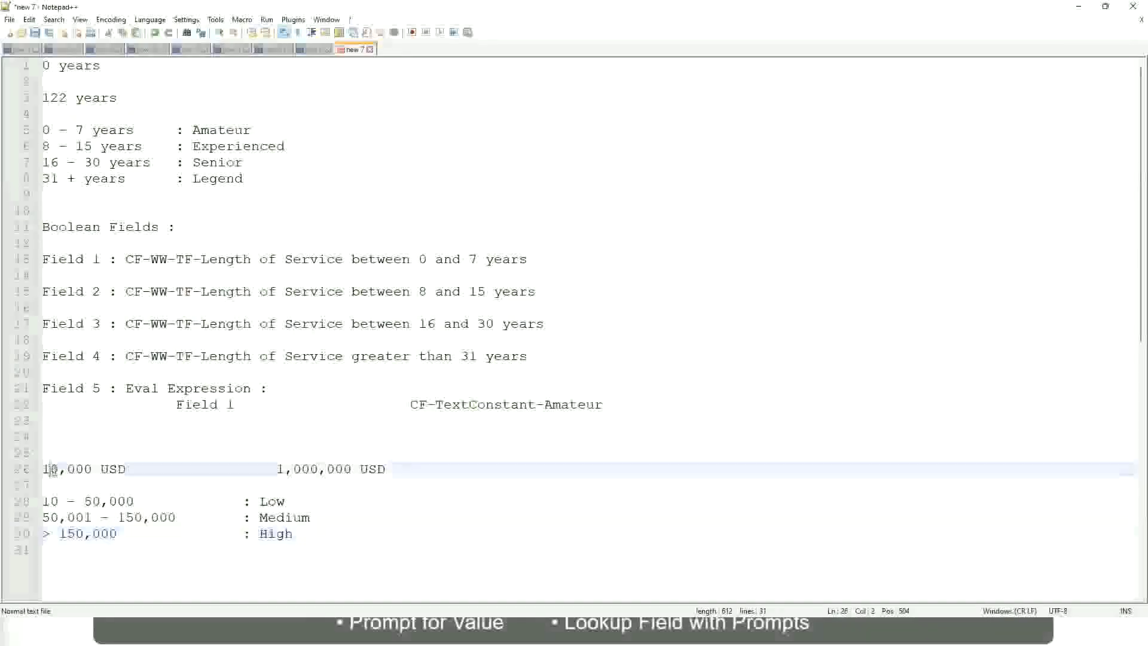
{"action": "double_click", "coordinate": [344, 469]}
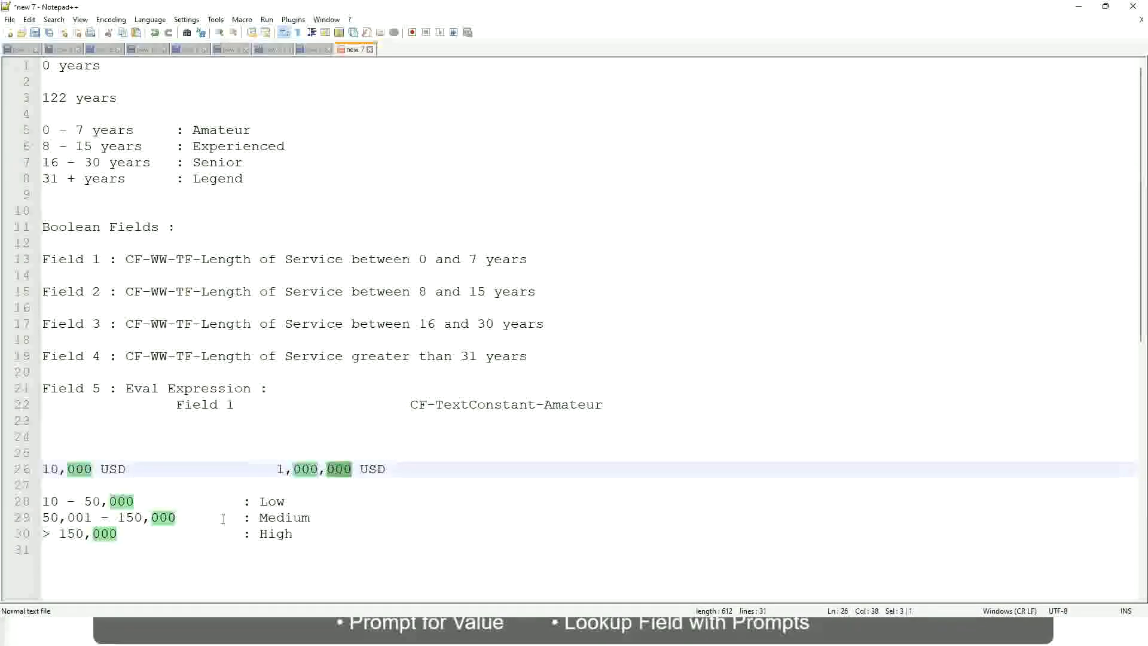
{"action": "left_click", "coordinate": [208, 517]}
{"action": "left_click", "coordinate": [36, 469]}
Step: Review the Low and High band lines and rest the caret on the empty line after High
{"action": "left_click", "coordinate": [355, 468]}
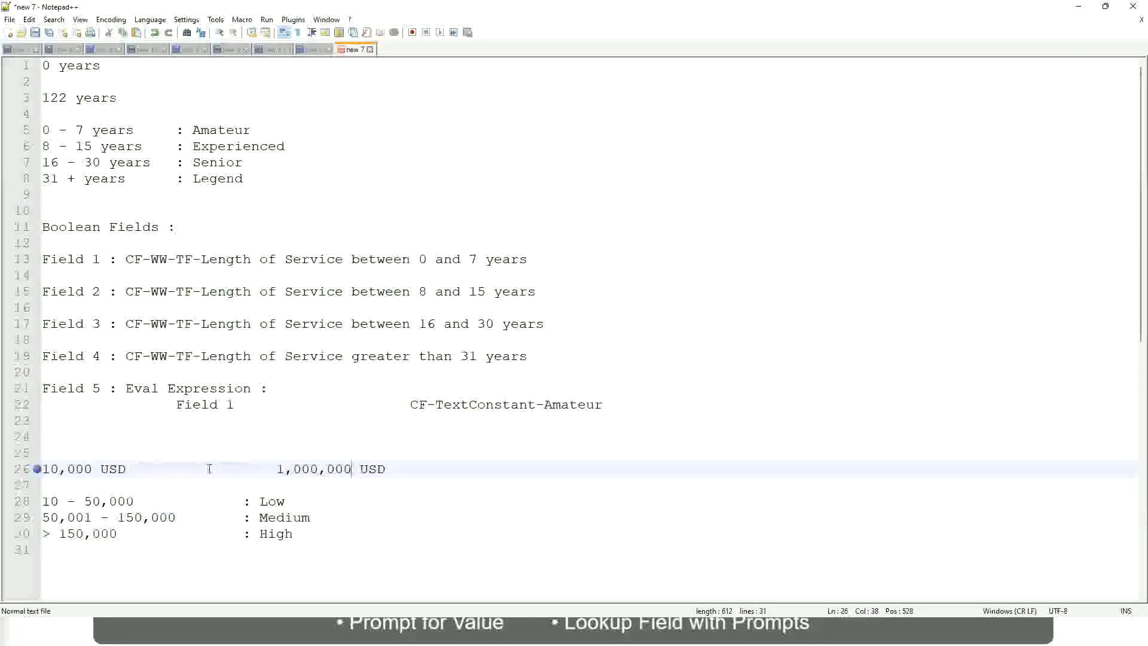
{"action": "left_click", "coordinate": [281, 503]}
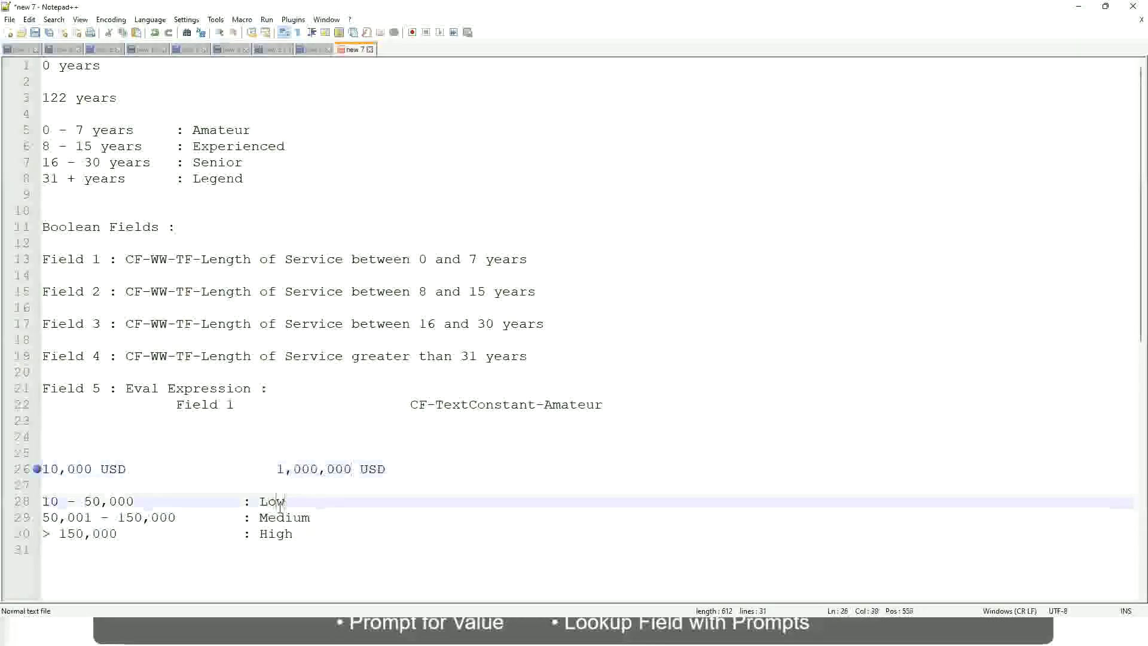
{"action": "left_click", "coordinate": [276, 523]}
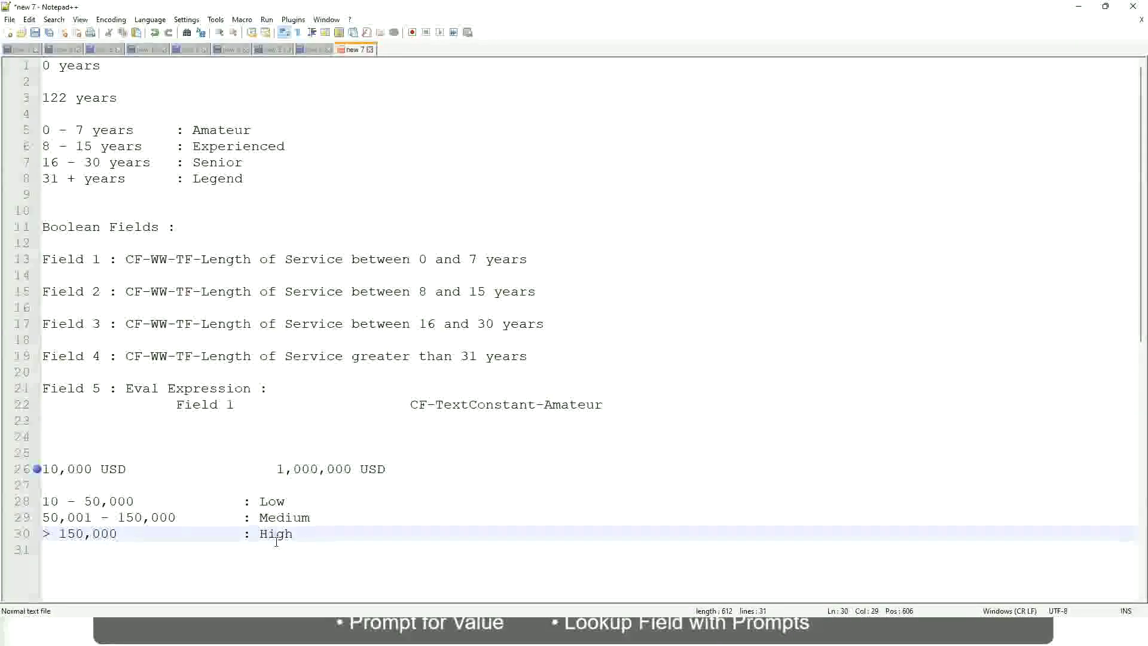
{"action": "left_click", "coordinate": [146, 483]}
{"action": "left_click", "coordinate": [282, 550]}
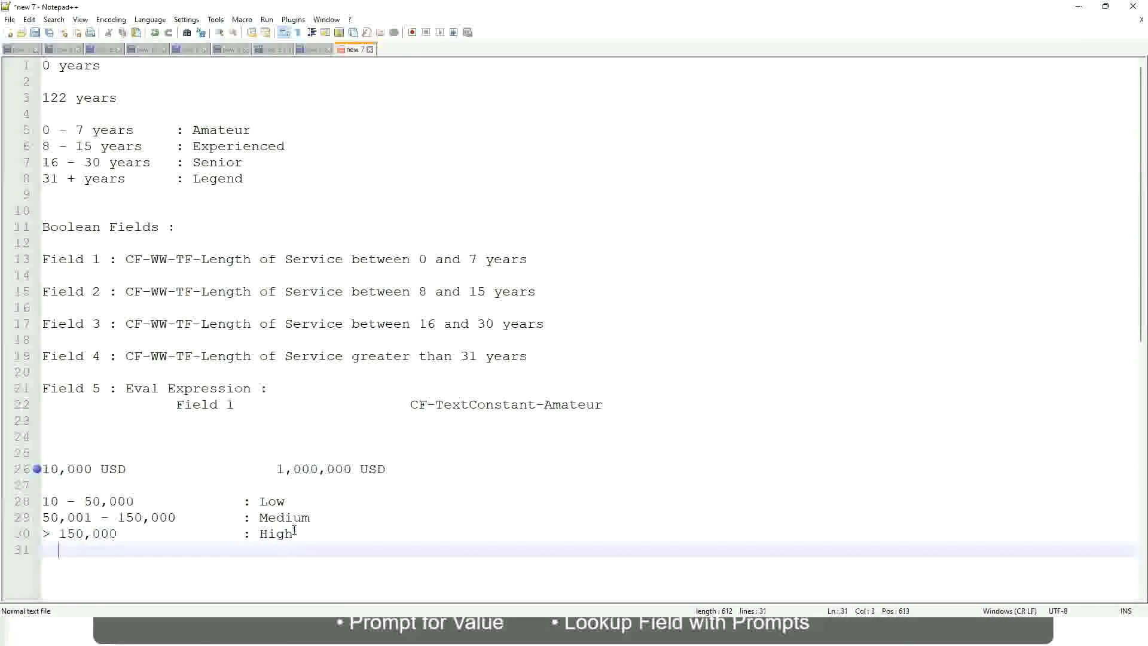